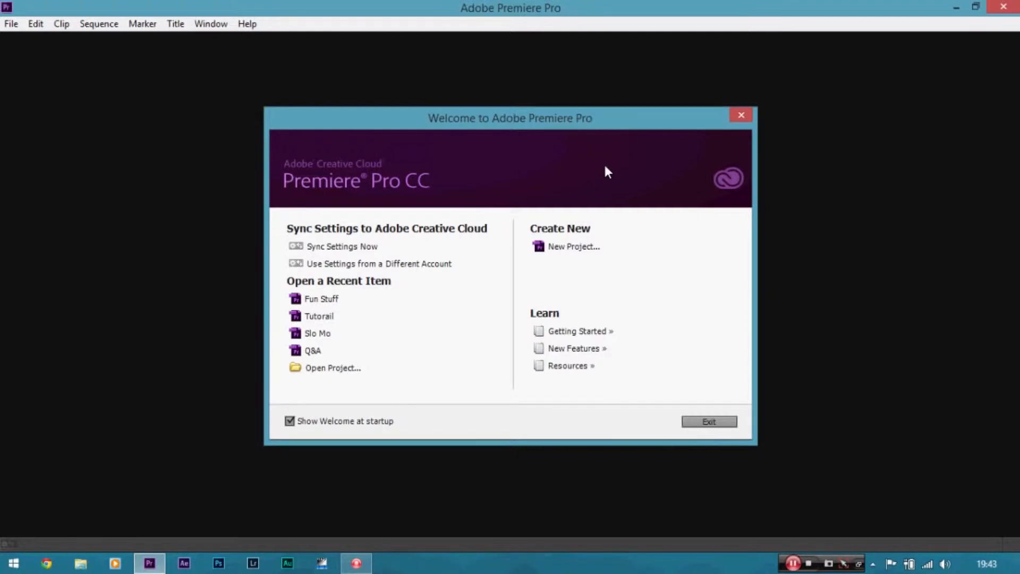
# Create a new project named "Fuun Stuff" with the default location and project settings.
pyautogui.click(546, 249)
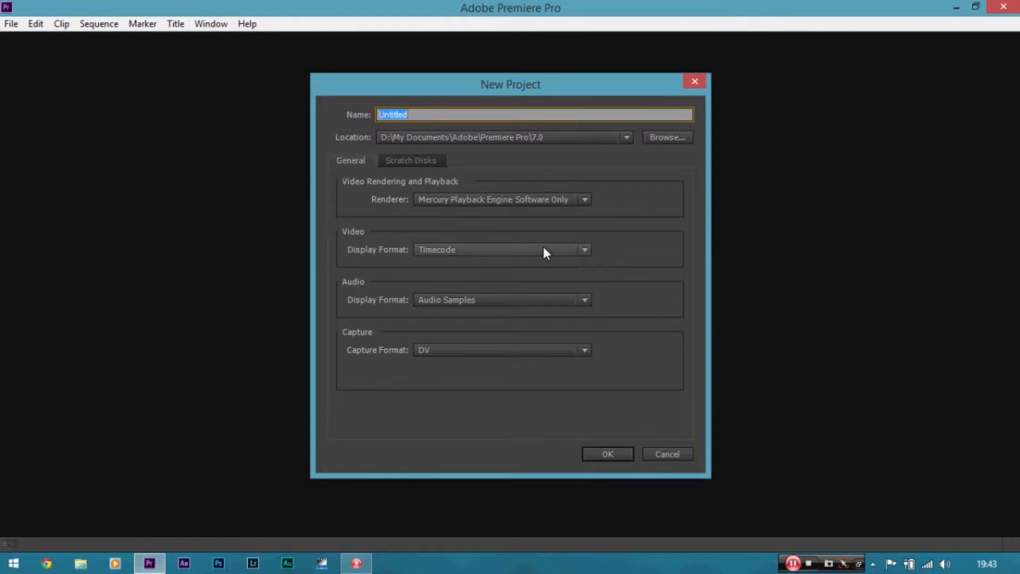
pyautogui.press('BackSpace')
pyautogui.write('Fuun Stuff')
pyautogui.click(608, 455)
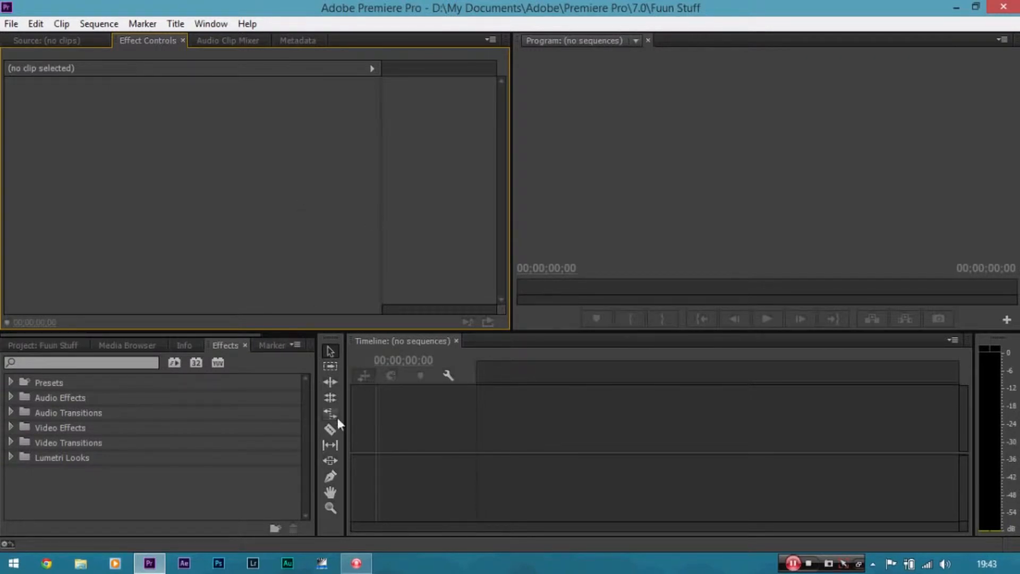
# Start a new sequence and select the DSLR 1080p24 preset from the Digital SLR 1080p group.
pyautogui.click(12, 24)
pyautogui.moveTo(53, 43)
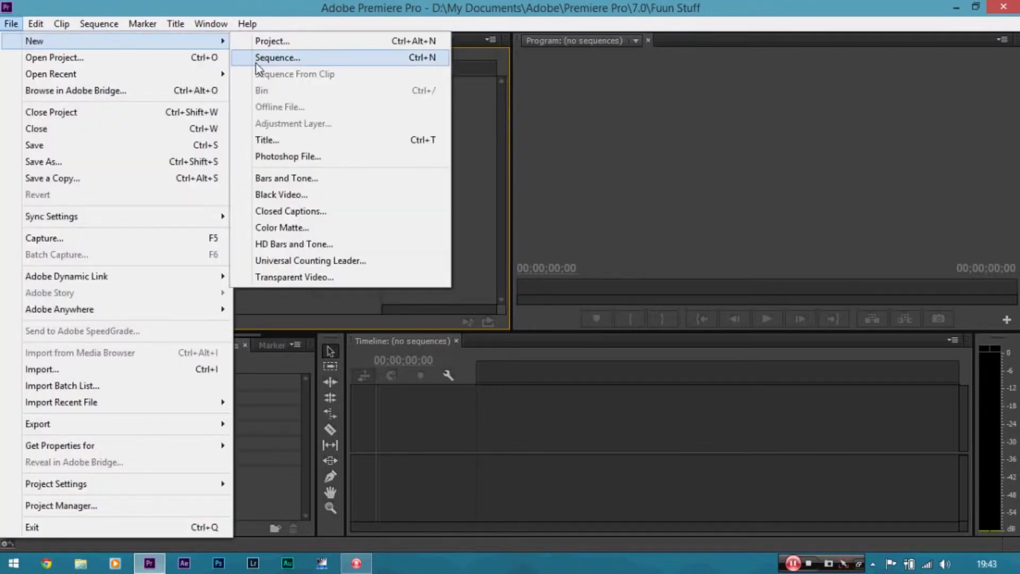
pyautogui.click(247, 58)
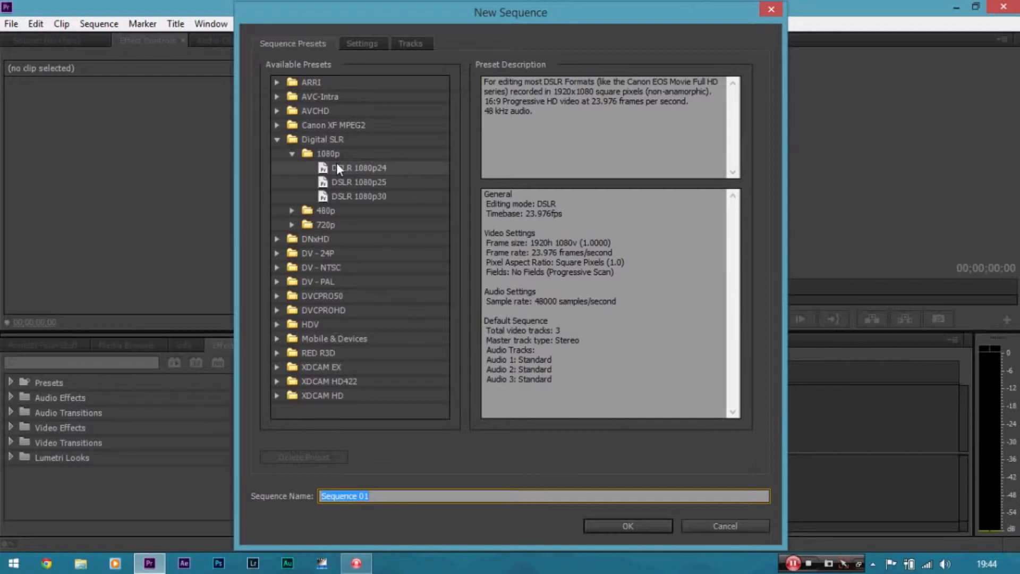
pyautogui.click(381, 168)
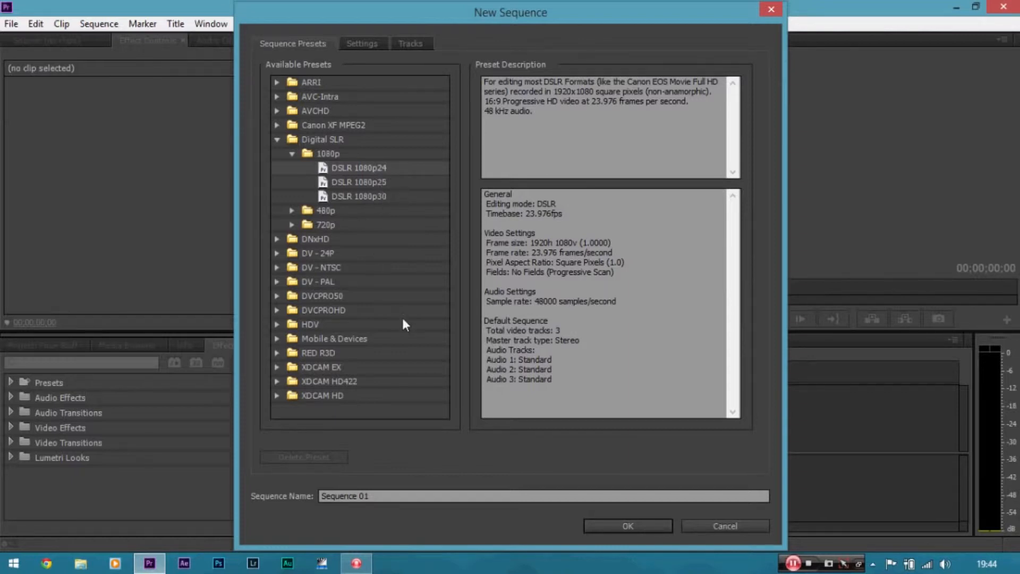
# Examine the presets offered in the RED R3D group, including its 5K folder, and in the DV - NTSC group.
pyautogui.click(277, 354)
pyautogui.scroll(-3, 448, 307)
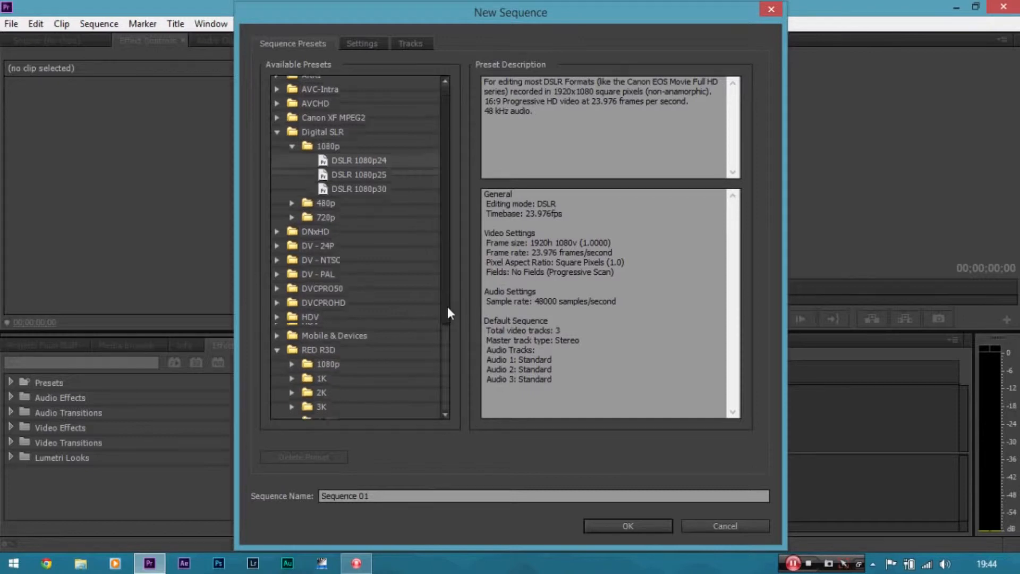
pyautogui.scroll(-1, 438, 352)
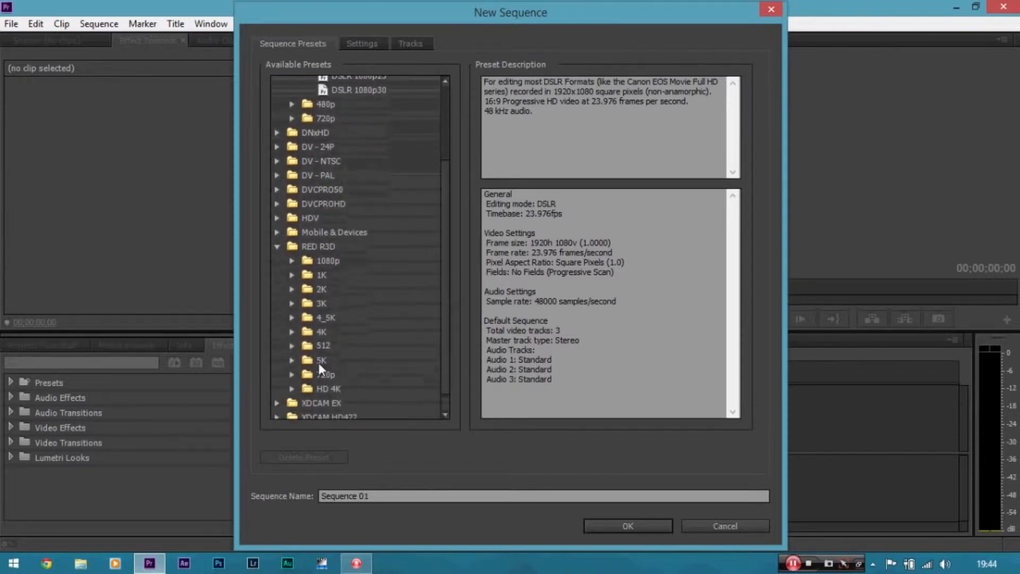
pyautogui.click(292, 361)
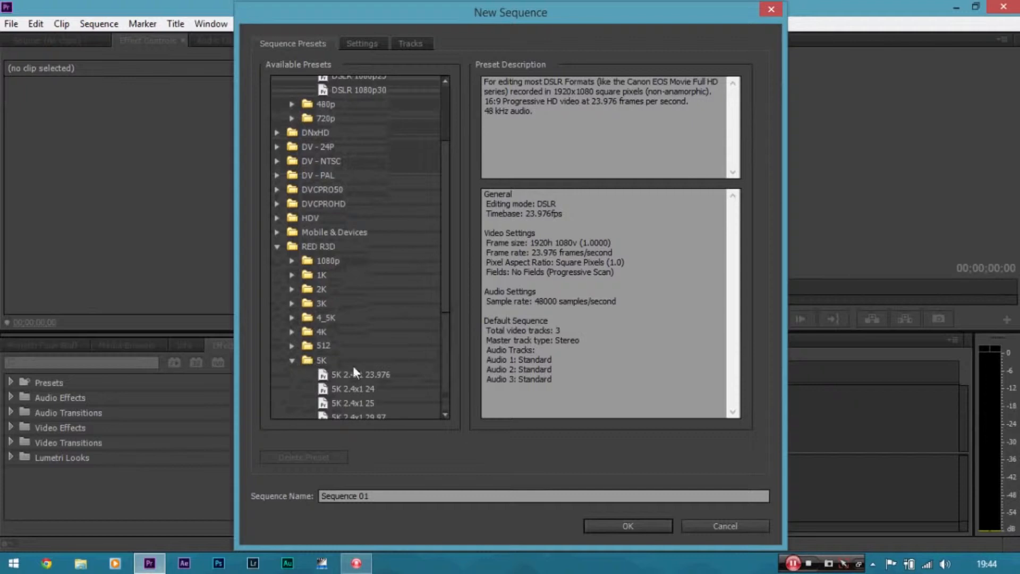
pyautogui.click(292, 360)
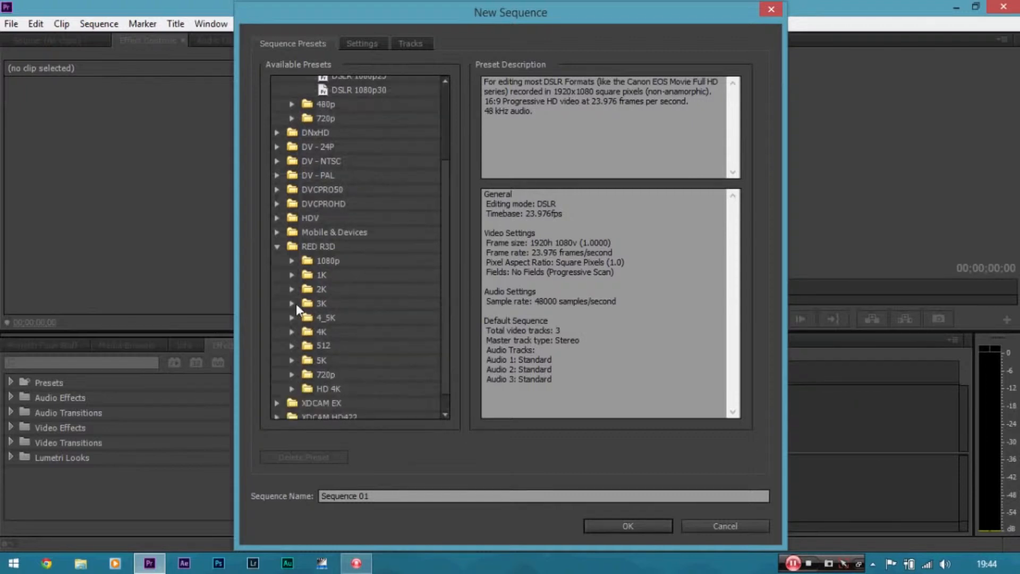
pyautogui.click(278, 247)
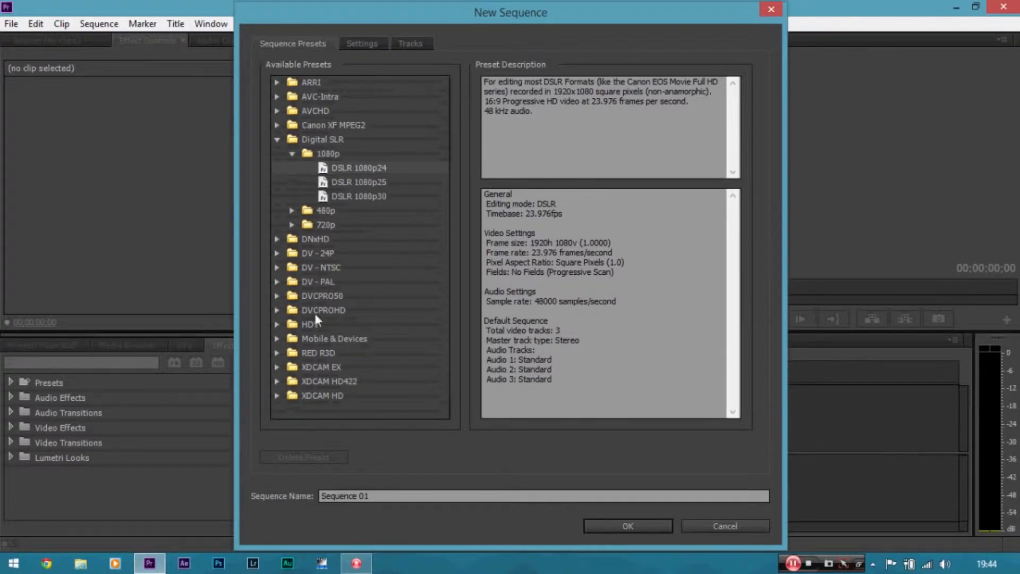
pyautogui.click(278, 268)
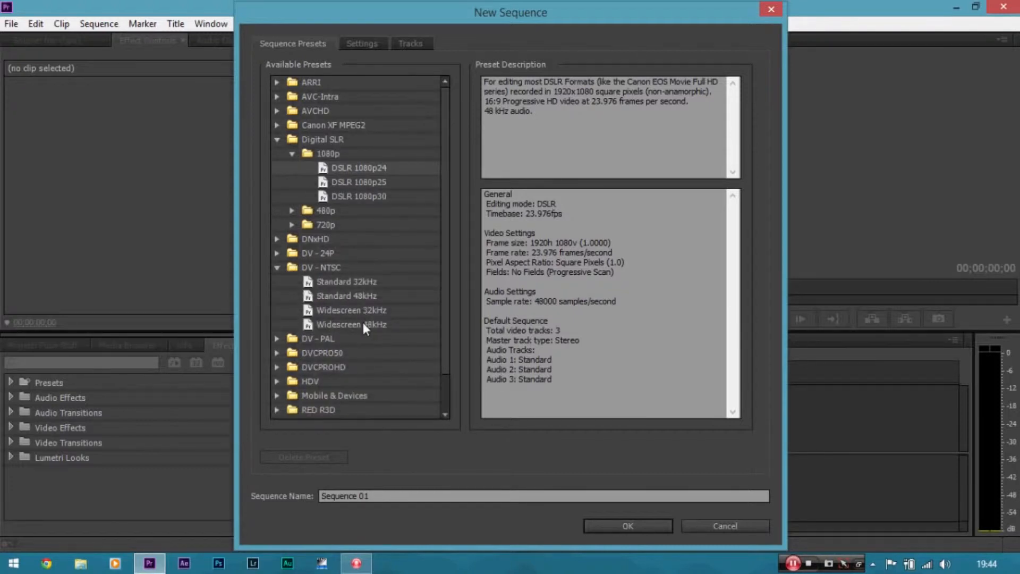
pyautogui.click(276, 267)
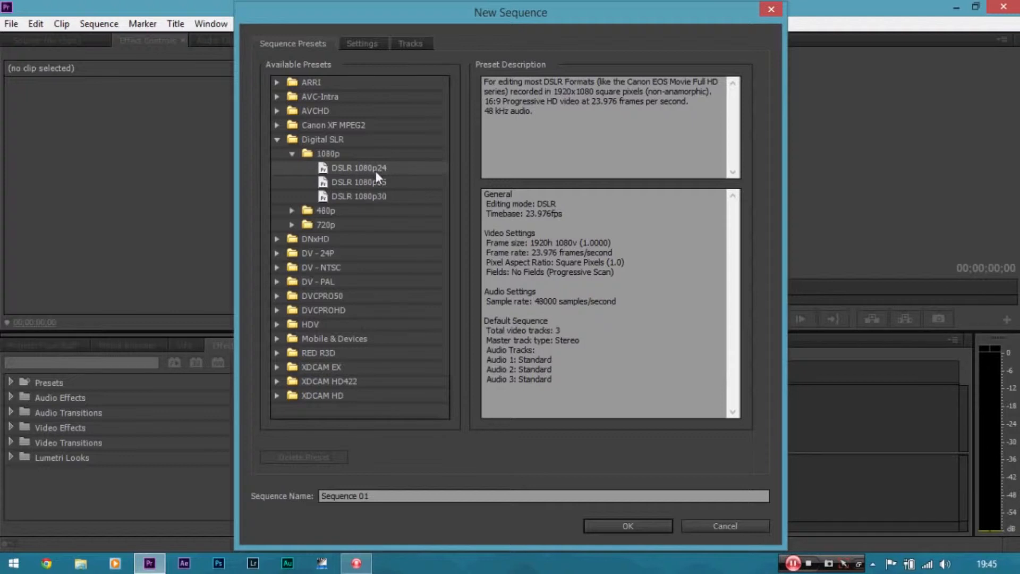
# Review the detailed settings of the DSLR 1080p24 preset and create the sequence under the name Sequence 01.
pyautogui.click(365, 44)
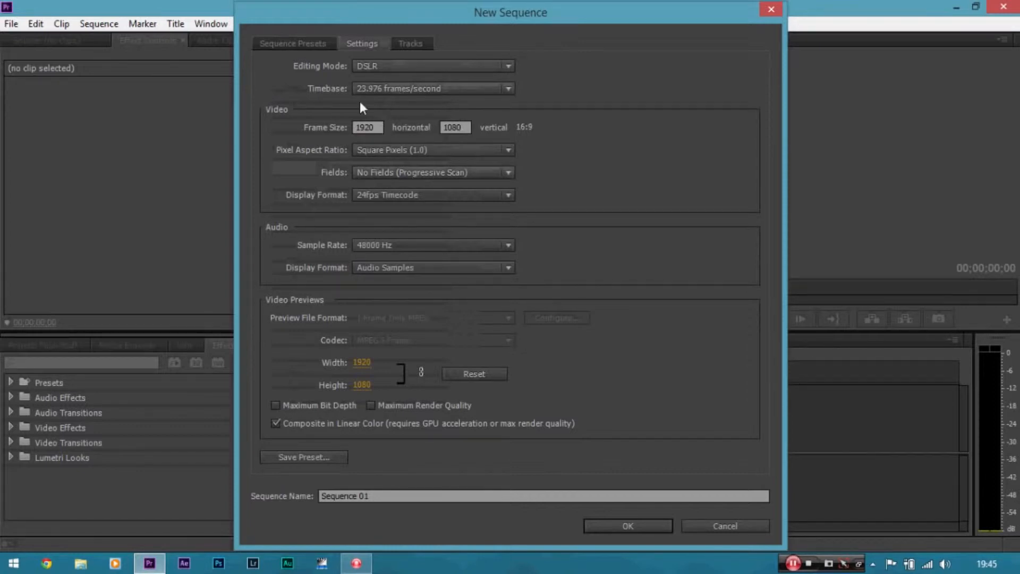
pyautogui.click(298, 46)
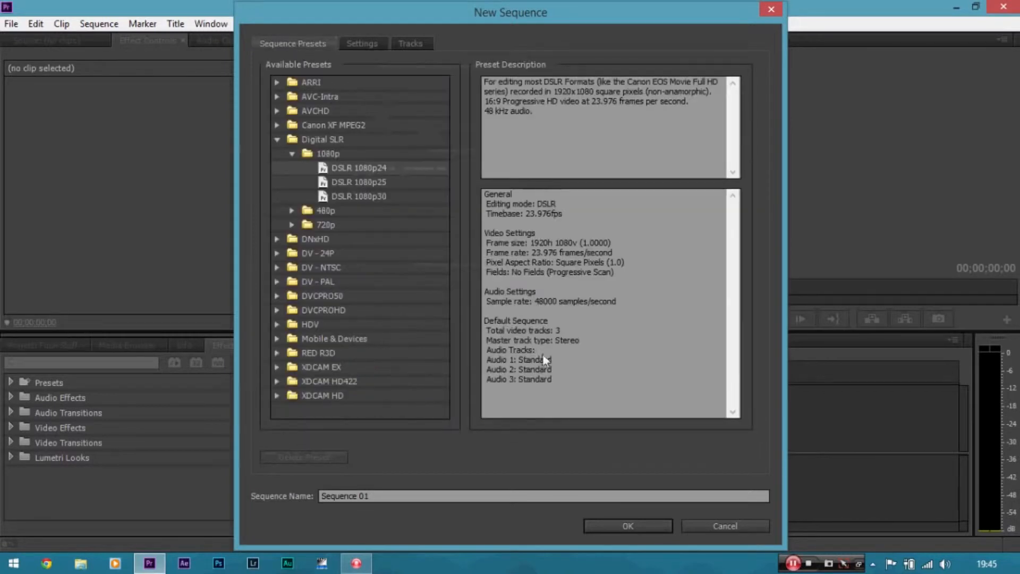
pyautogui.click(610, 526)
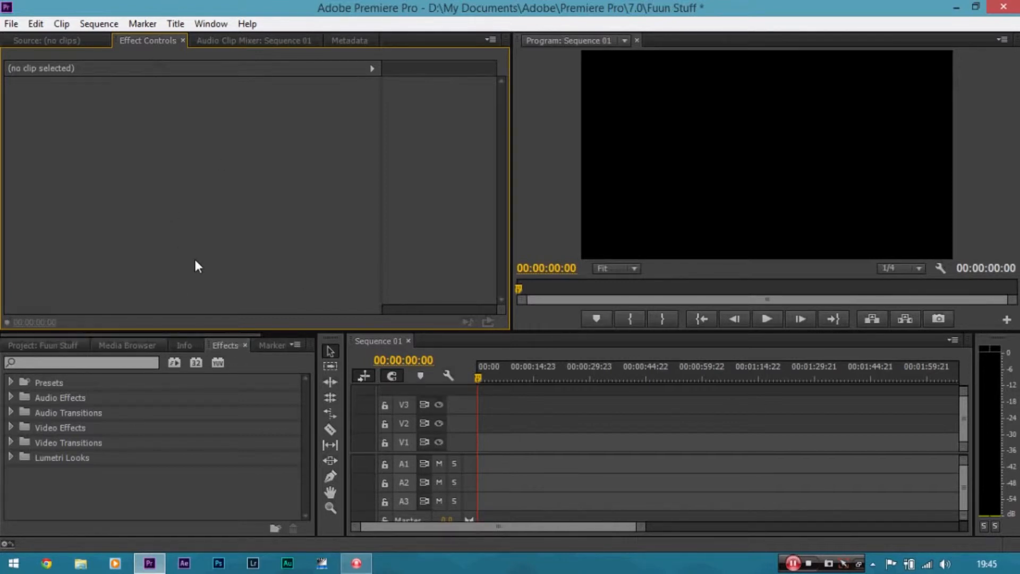
# Import the video clip _DSC5689.MOV from the desktop into the project.
pyautogui.click(55, 345)
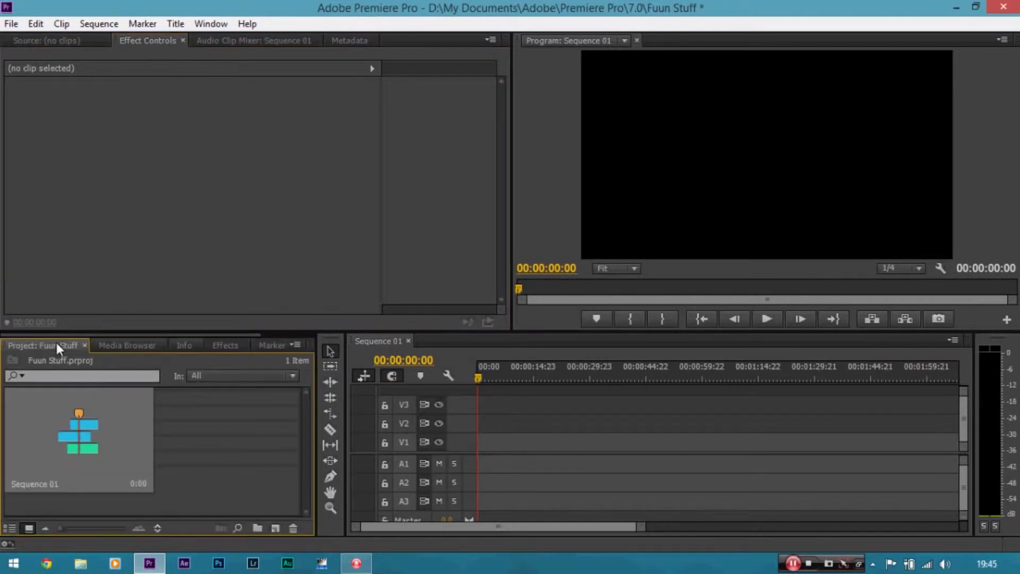
pyautogui.rightClick(205, 419)
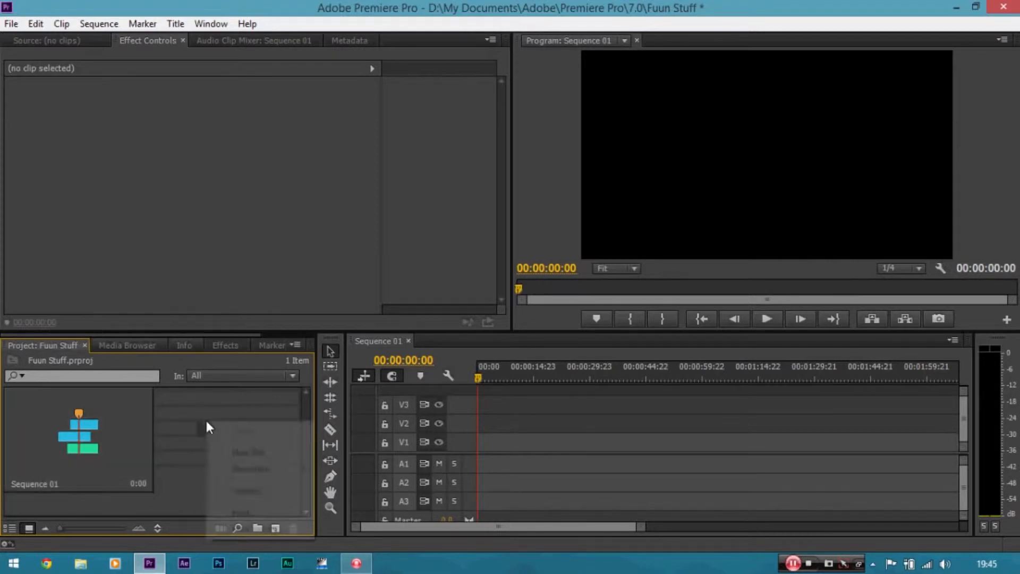
pyautogui.click(262, 489)
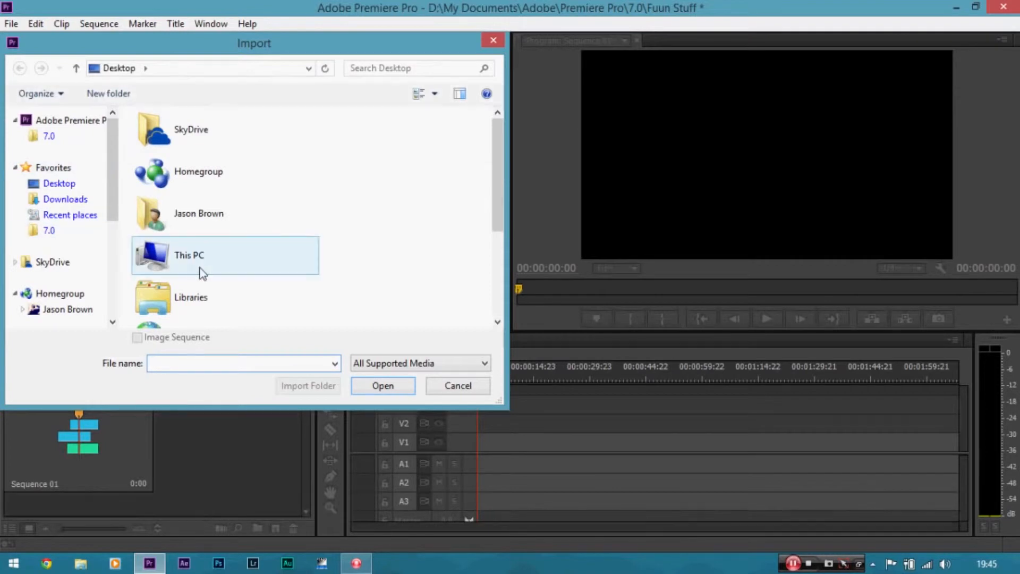
pyautogui.moveTo(496, 187); pyautogui.dragTo(495, 280)
pyautogui.click(212, 225)
pyautogui.doubleClick(212, 225)
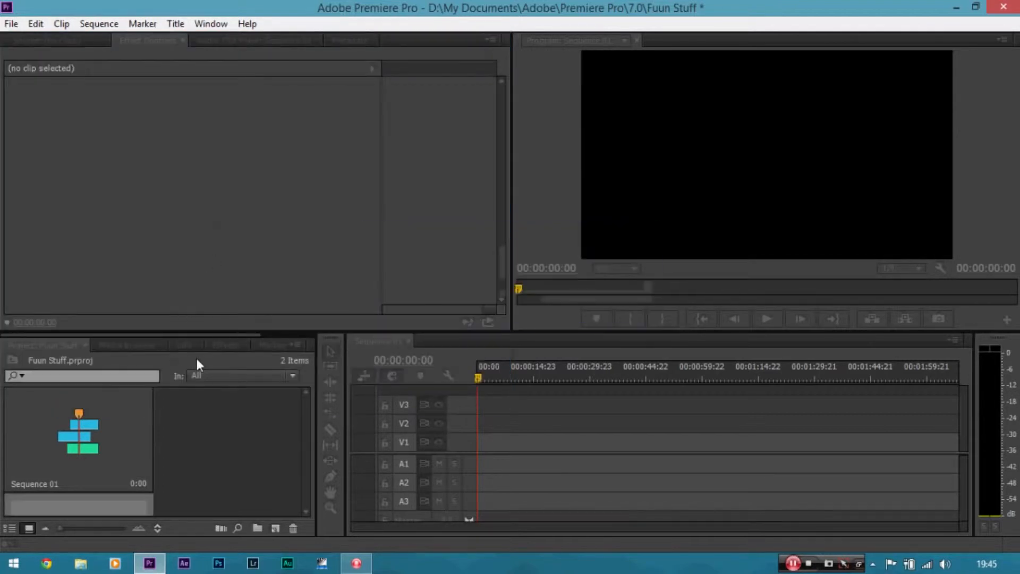
# Place the _DSC5689.MOV clip at the start of tracks V1 and A1 in the sequence and select it.
pyautogui.moveTo(206, 433); pyautogui.dragTo(501, 447)
pyautogui.click(503, 447)
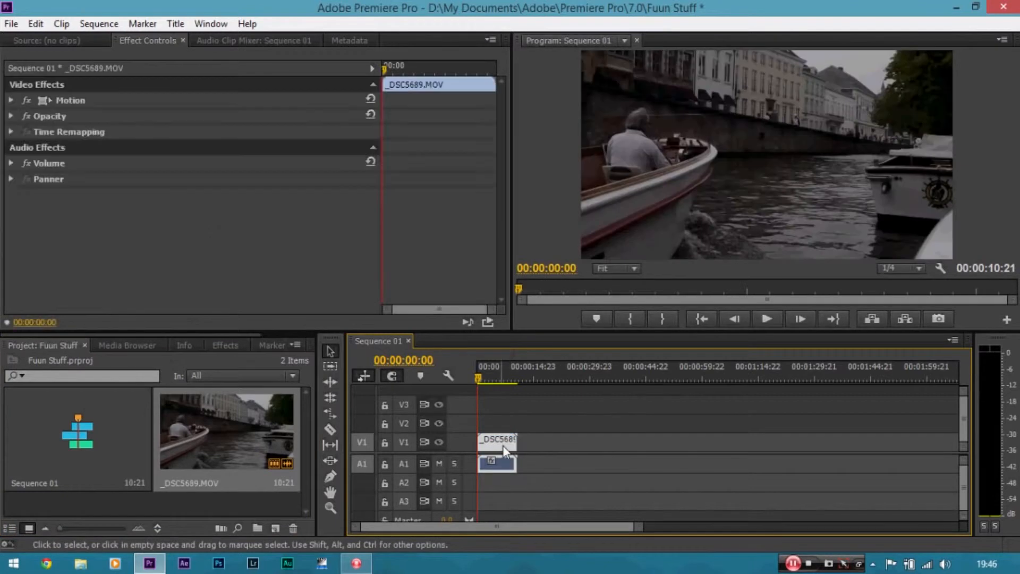
# Examine the clip at different timeline zoom levels, ending with the clip spread over more than half of the timeline.
pyautogui.press('=')
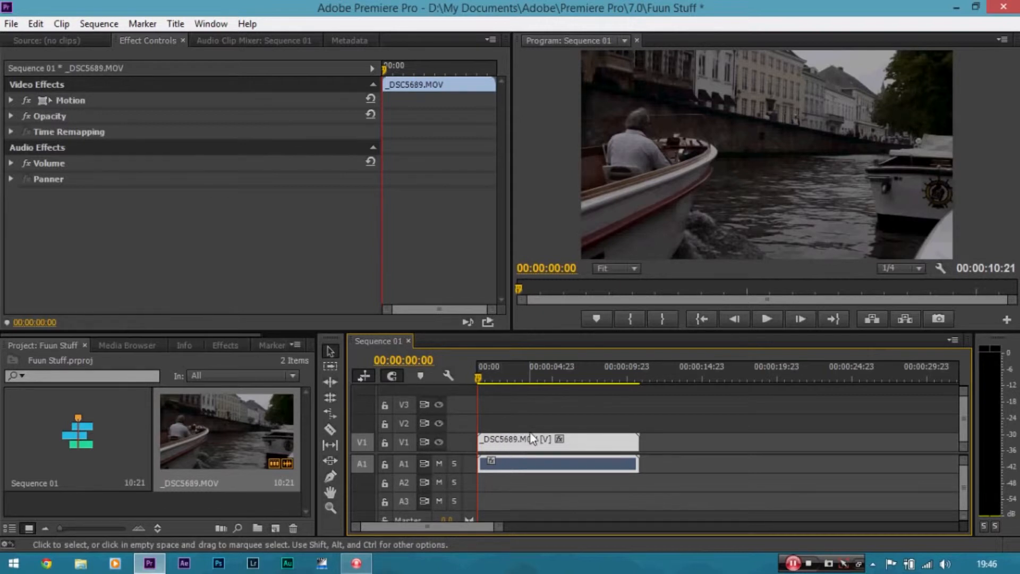
pyautogui.press('-')
pyautogui.press('-')
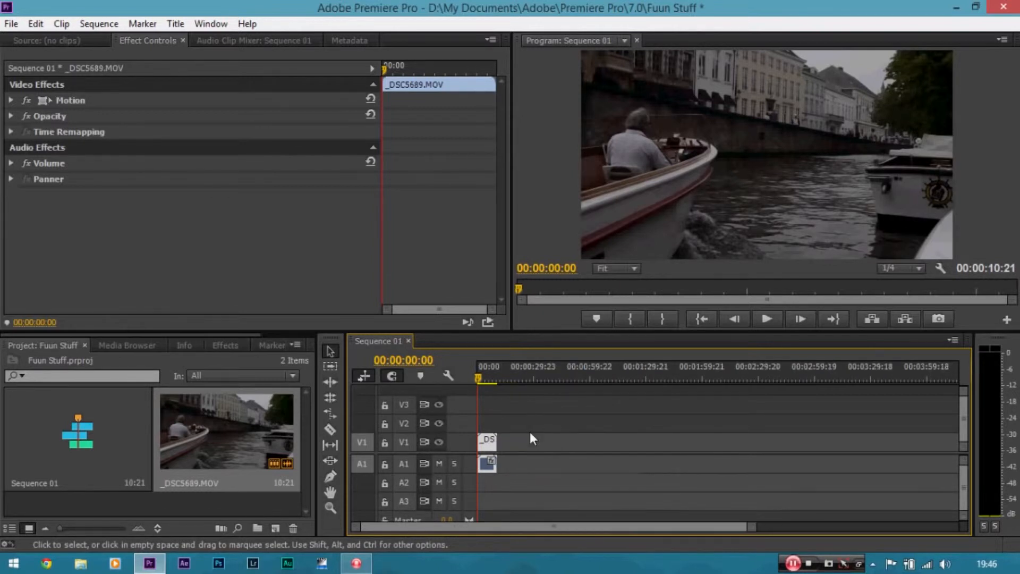
pyautogui.press('-')
pyautogui.press('=')
pyautogui.press('=')
pyautogui.press('=')
pyautogui.press('=')
pyautogui.press('=')
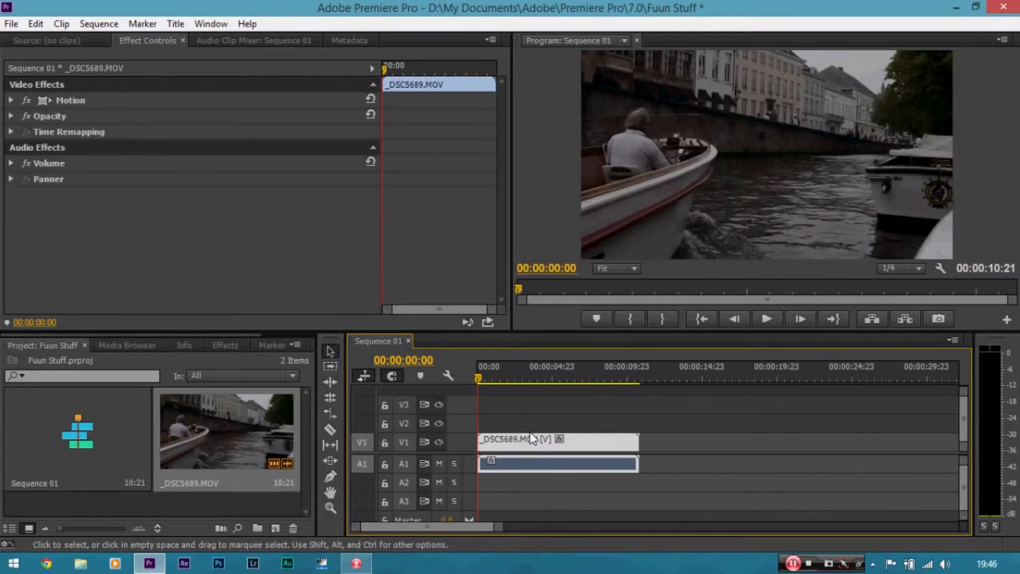
pyautogui.press('-')
pyautogui.press('-')
pyautogui.press('-')
pyautogui.press('-')
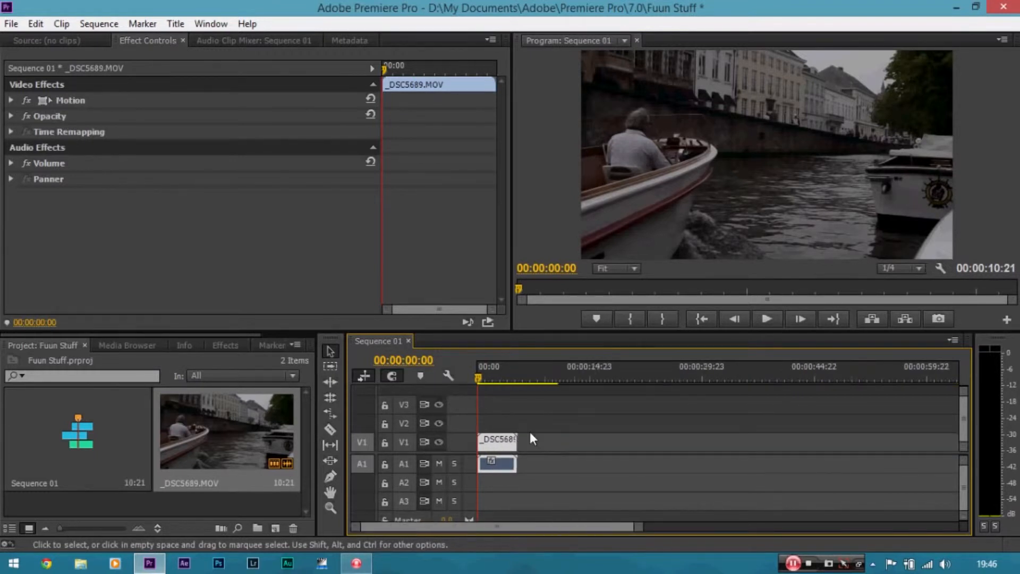
pyautogui.press('=')
pyautogui.press('=')
pyautogui.press('=')
pyautogui.press('-')
pyautogui.press('=')
pyautogui.press('-')
pyautogui.press('-')
pyautogui.press('=')
pyautogui.press('=')
pyautogui.press('=')
pyautogui.press('-')
pyautogui.press('-')
pyautogui.press('-')
pyautogui.press('=')
pyautogui.press('=')
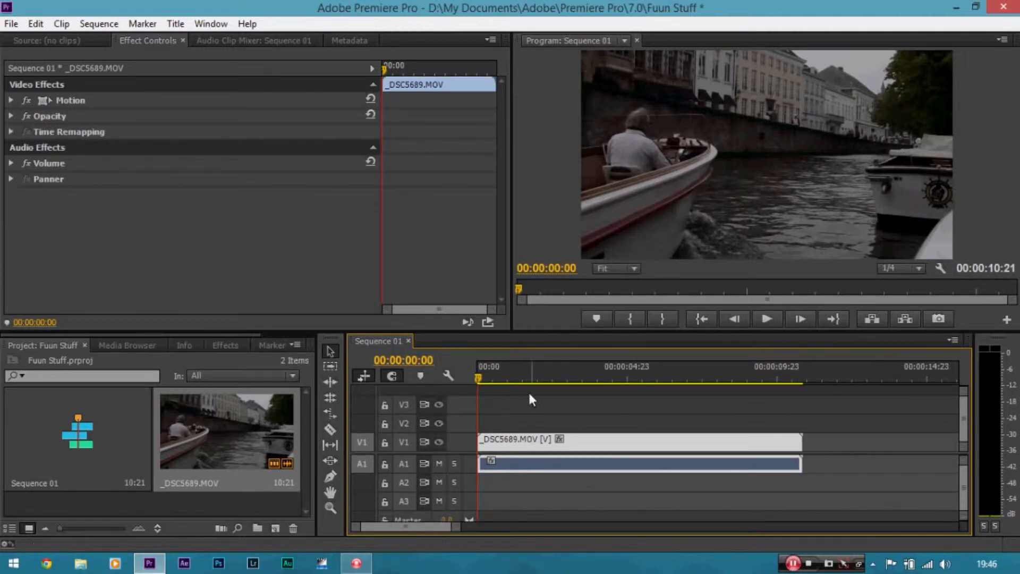
pyautogui.moveTo(457, 526); pyautogui.dragTo(591, 521)
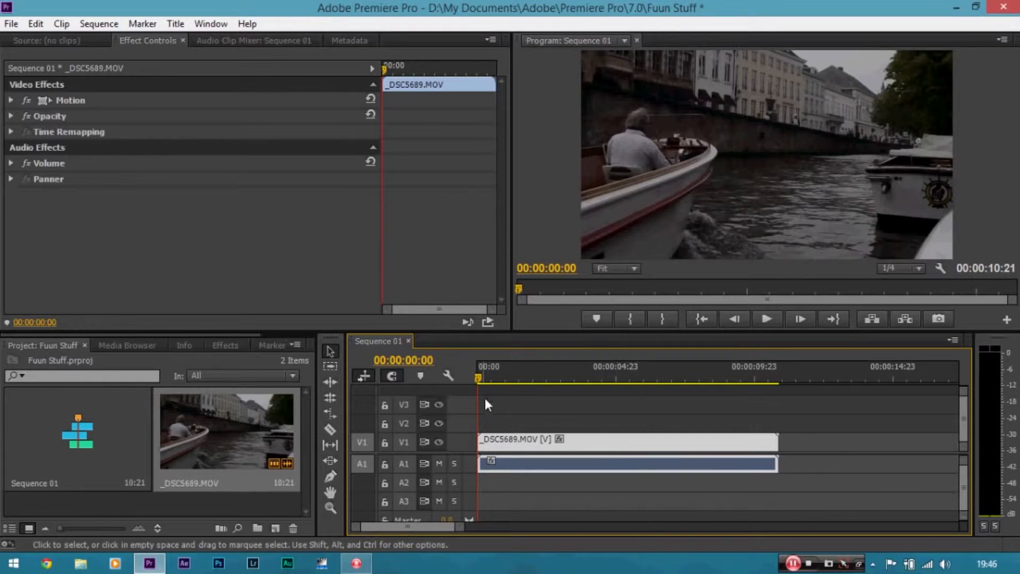
# Scrub briefly through the clip's opening, return to the sequence start, and set the program preview's playback resolution to 1/4.
pyautogui.click(490, 378)
pyautogui.moveTo(518, 378); pyautogui.dragTo(470, 377)
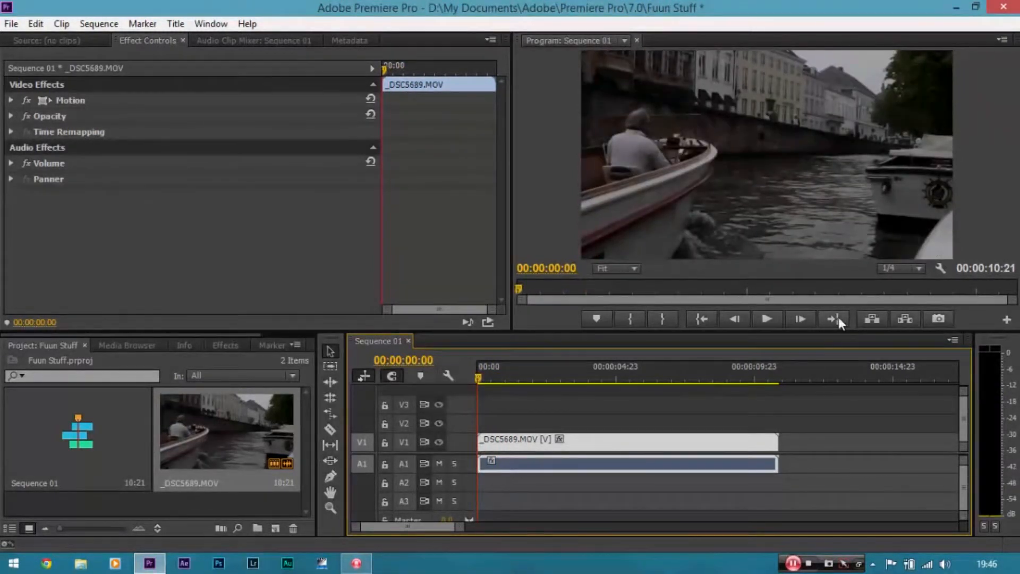
pyautogui.click(915, 269)
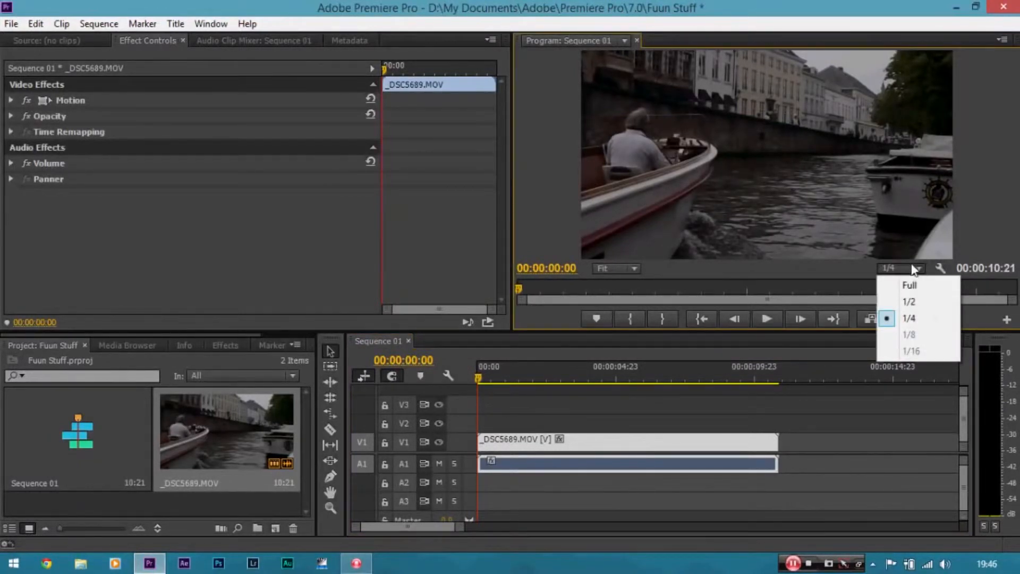
pyautogui.click(918, 320)
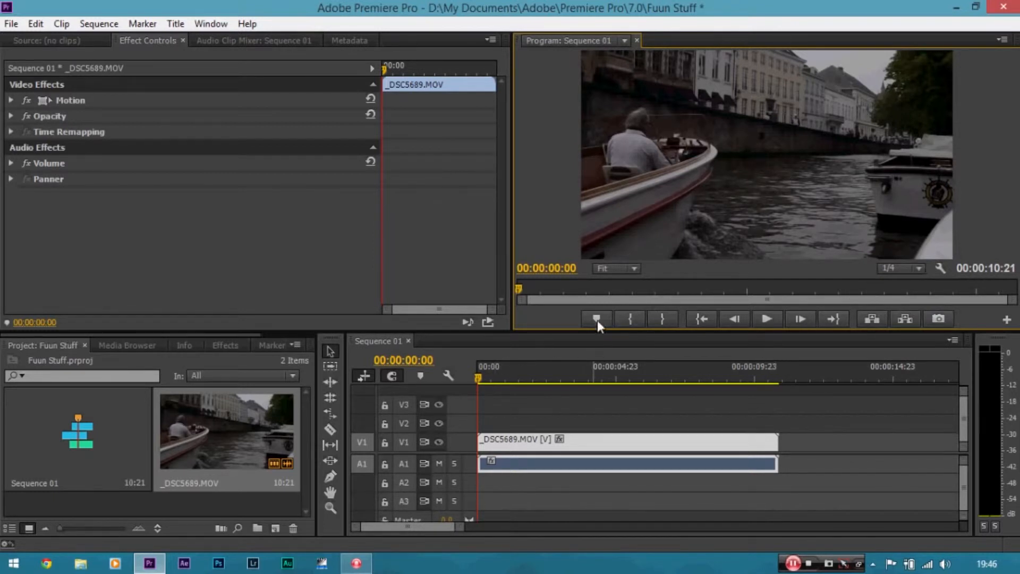
pyautogui.click(896, 269)
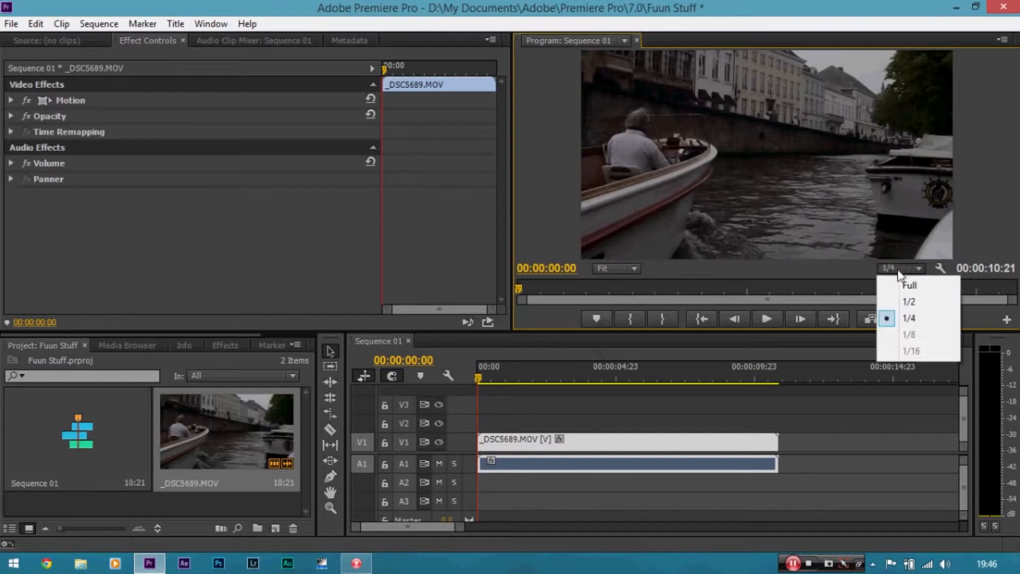
pyautogui.click(891, 317)
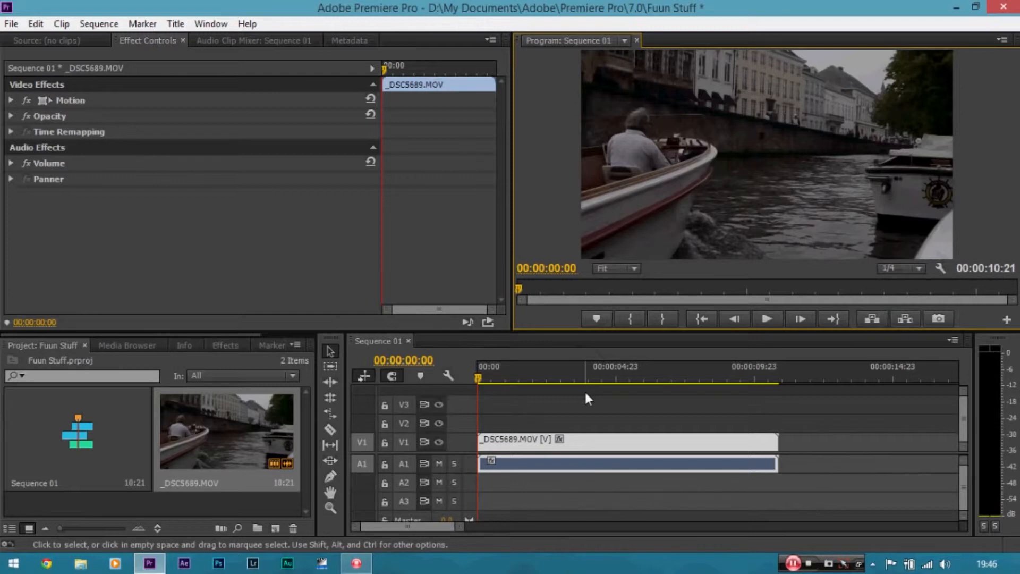
# Move the playhead to 00:00:02:13, try trimming the clip's start to that point, and undo the trim.
pyautogui.moveTo(480, 376); pyautogui.dragTo(550, 381)
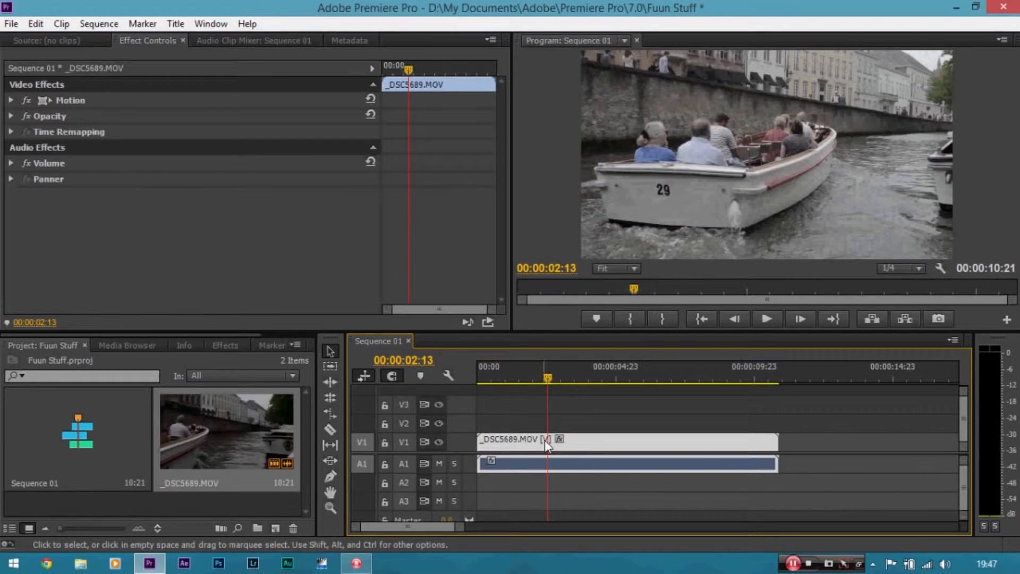
pyautogui.moveTo(483, 441); pyautogui.dragTo(548, 441)
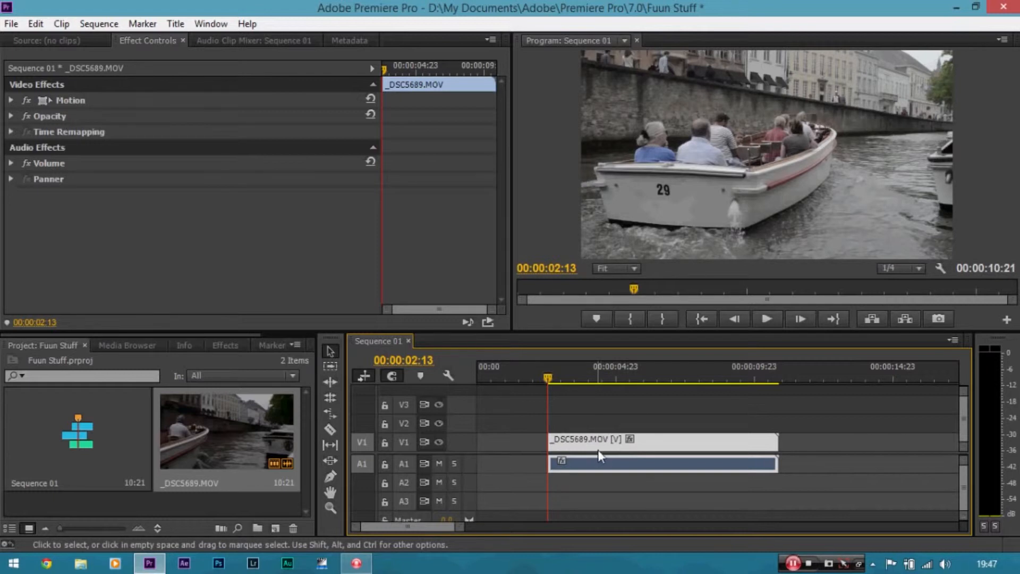
pyautogui.hotkey('ctrl', 'z')
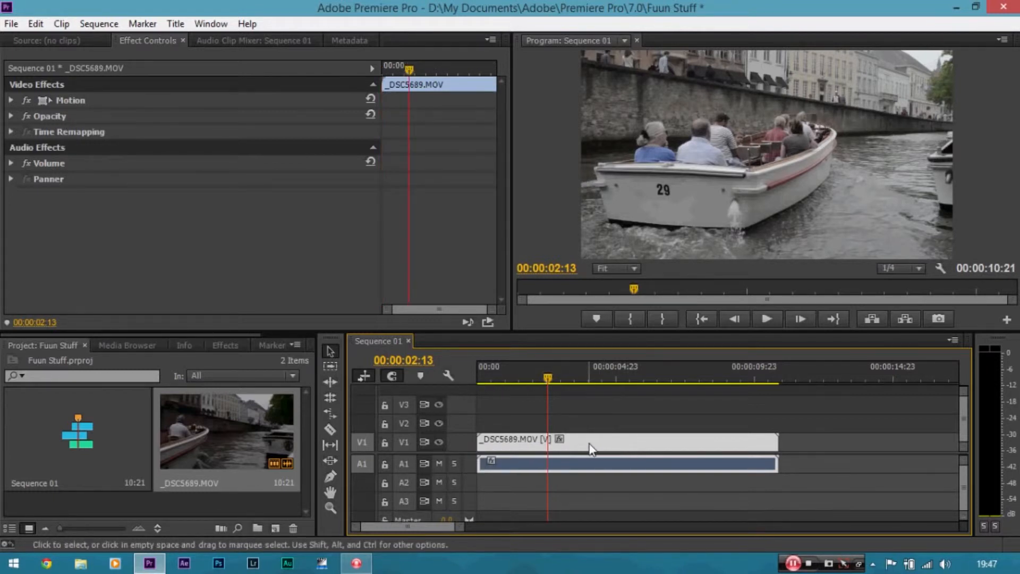
# Split the _DSC5689.MOV clip at 00:00:02:13 with the Razor tool and delete the part before the cut.
pyautogui.press('c')
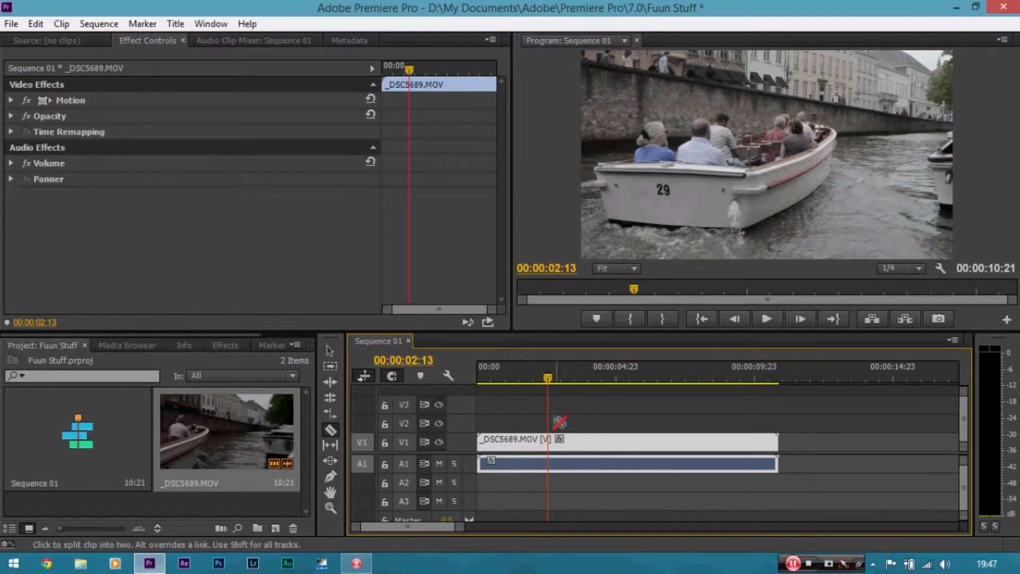
pyautogui.click(551, 442)
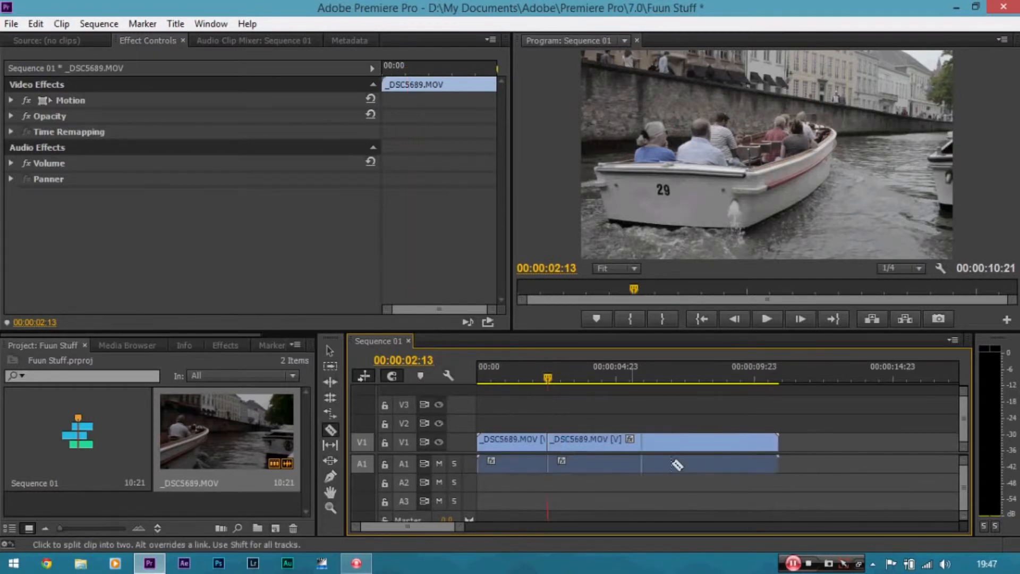
pyautogui.press('v')
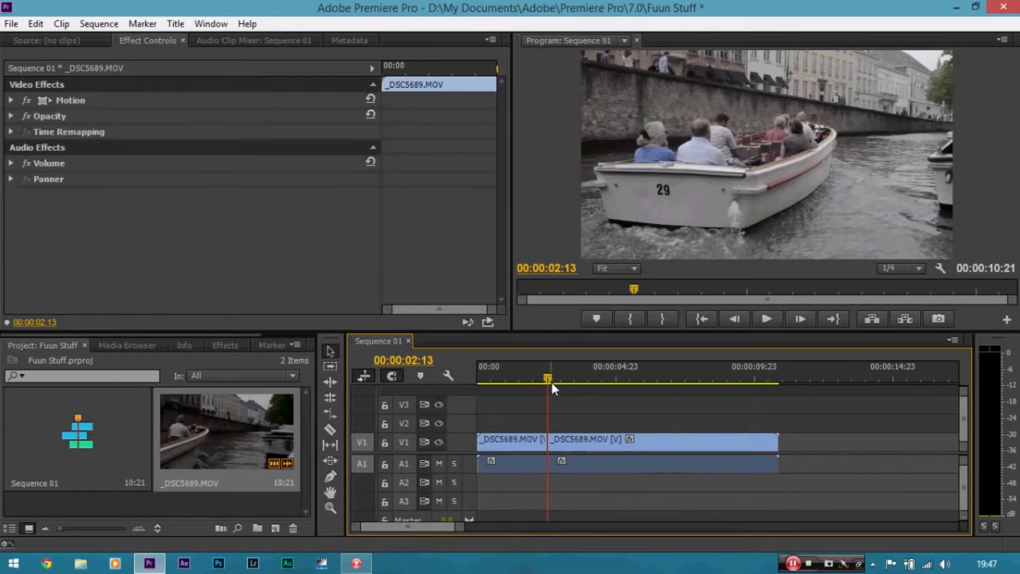
pyautogui.moveTo(552, 378); pyautogui.dragTo(572, 380)
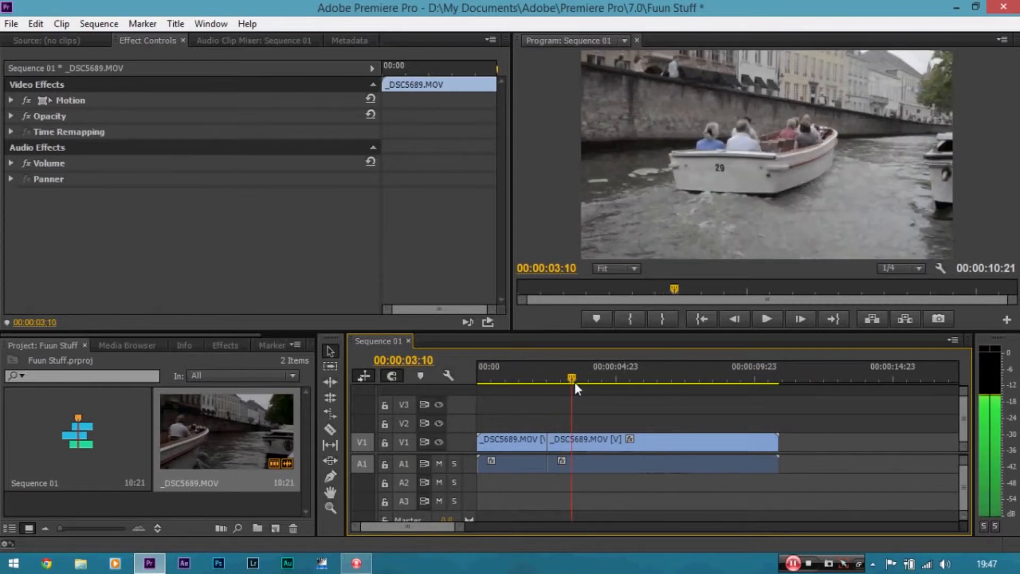
pyautogui.click(520, 440)
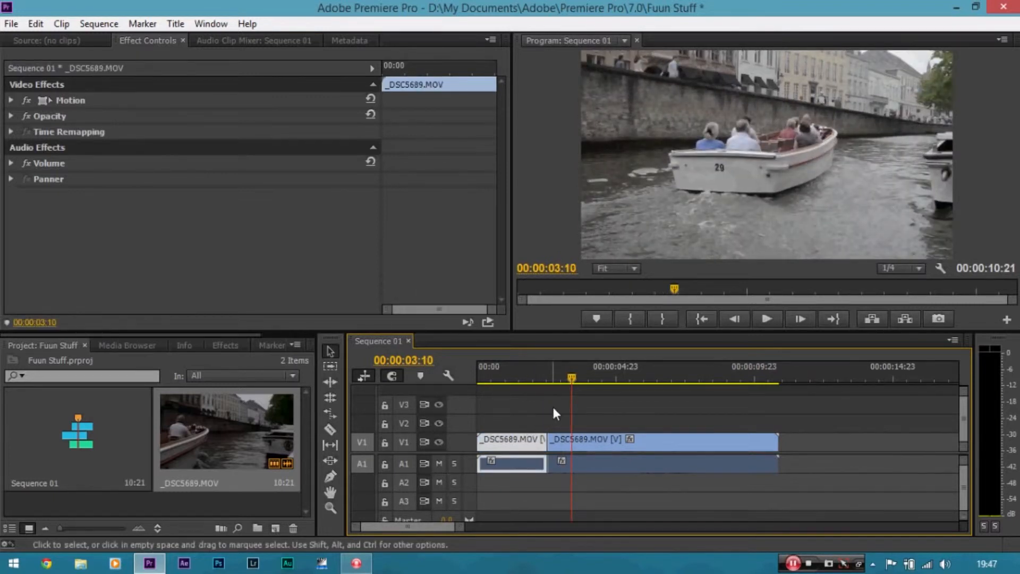
pyautogui.press('Delete')
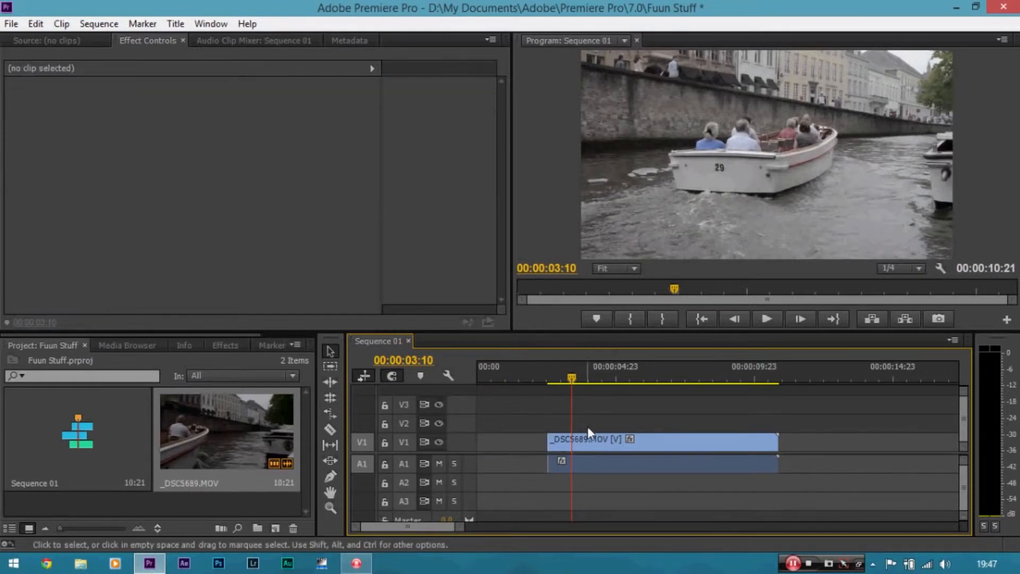
# Move the playhead to 00:00:03:13 and shift the remaining clip to the start of the sequence.
pyautogui.moveTo(573, 376)
pyautogui.mouseDown()
pyautogui.moveTo(500, 374)
pyautogui.moveTo(572, 378)
pyautogui.mouseUp()
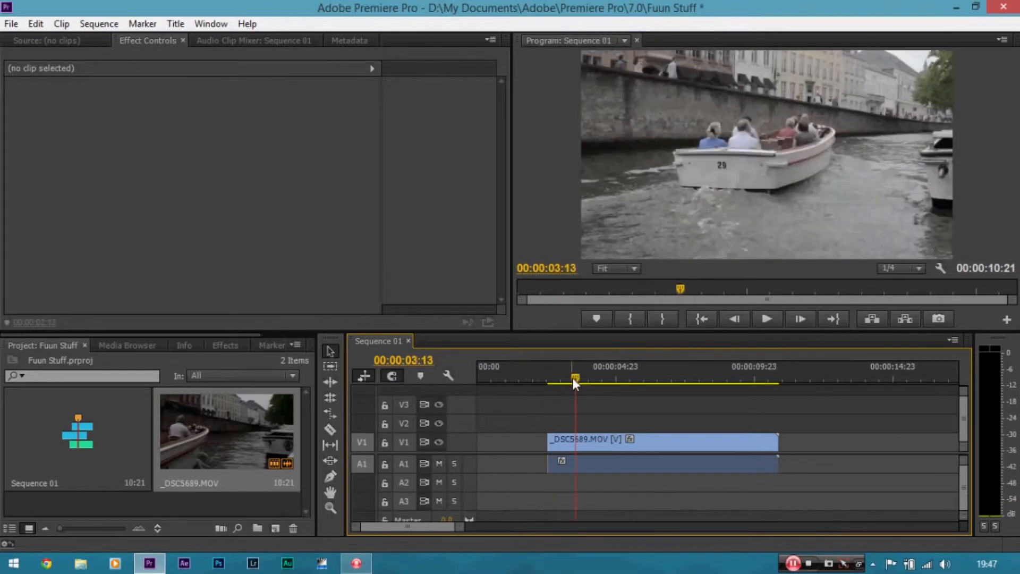
pyautogui.click(614, 445)
pyautogui.moveTo(613, 445); pyautogui.dragTo(543, 445)
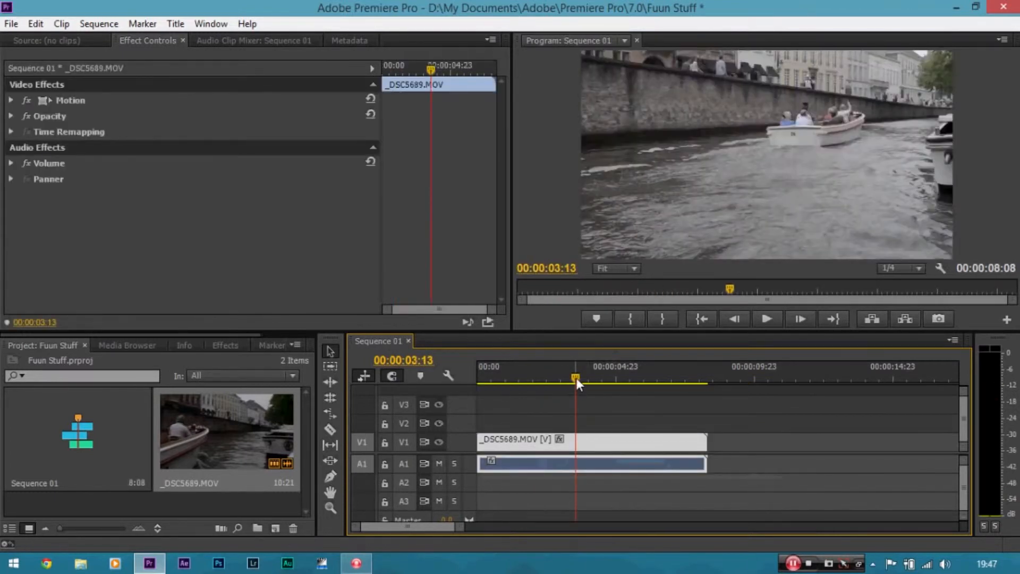
# Trim the clip's end to about 00:00:06:06 and return the playhead to the sequence start.
pyautogui.press('space')
pyautogui.moveTo(626, 391); pyautogui.dragTo(653, 391)
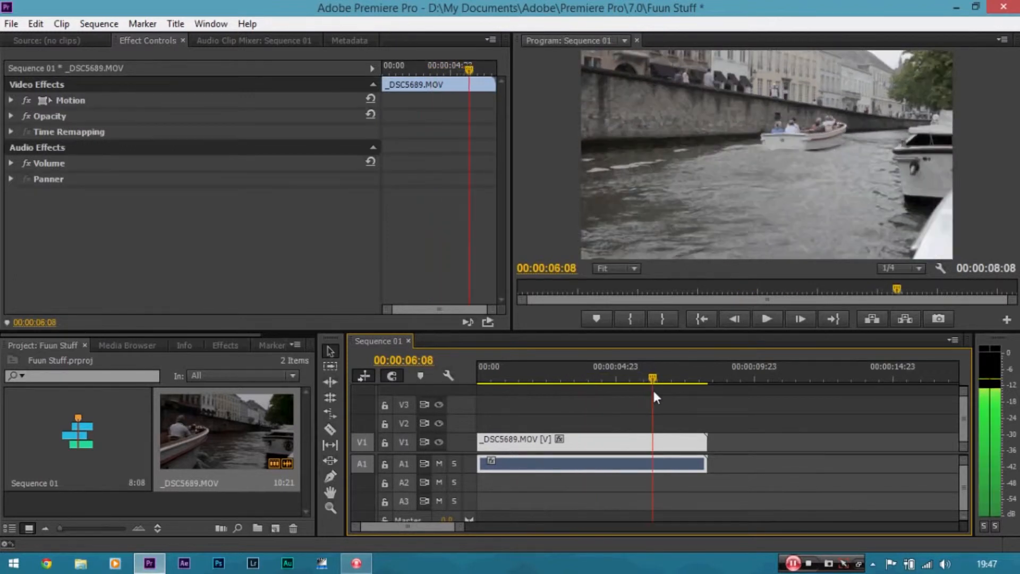
pyautogui.moveTo(711, 441); pyautogui.dragTo(651, 440)
pyautogui.moveTo(653, 375); pyautogui.dragTo(477, 375)
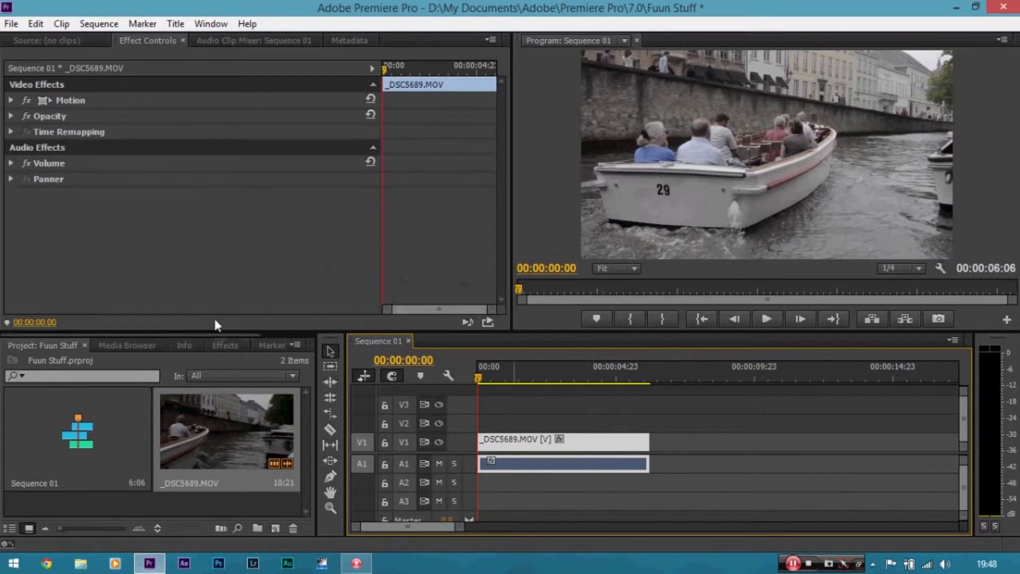
# Apply the Colorista II video effect from Magic Bullet Colorista to the _DSC5689.MOV clip.
pyautogui.click(224, 346)
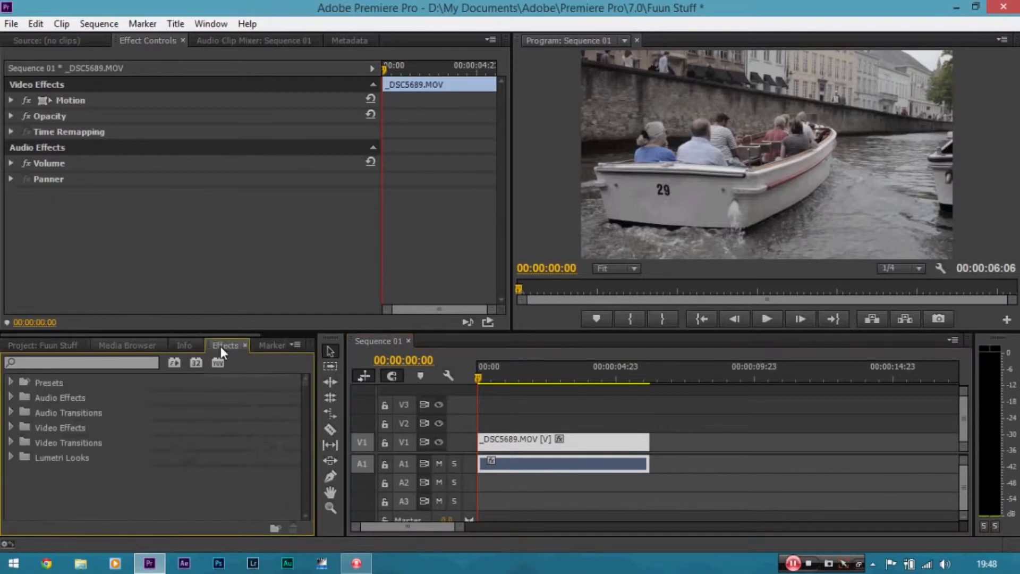
pyautogui.click(11, 428)
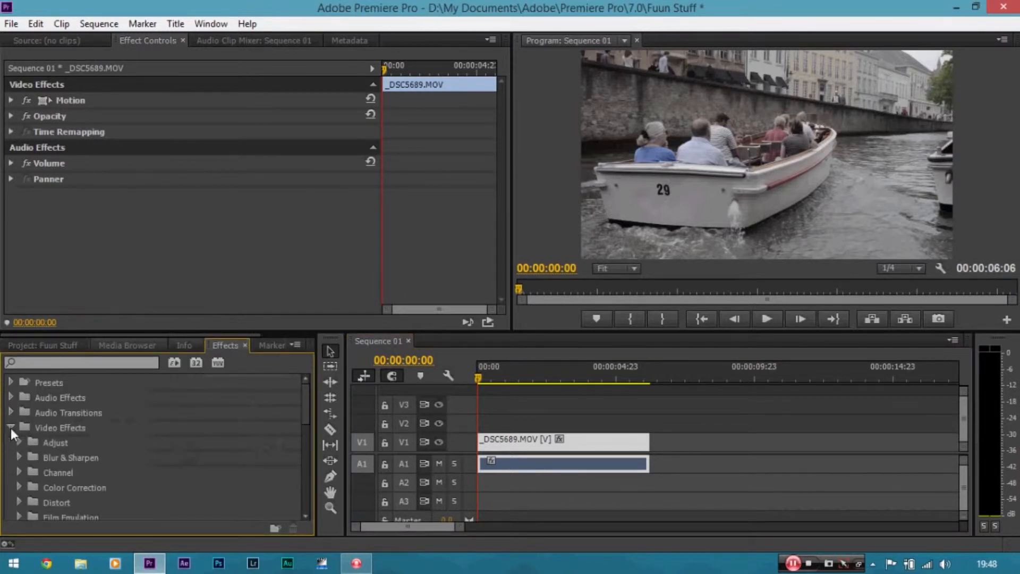
pyautogui.moveTo(301, 415); pyautogui.dragTo(303, 453)
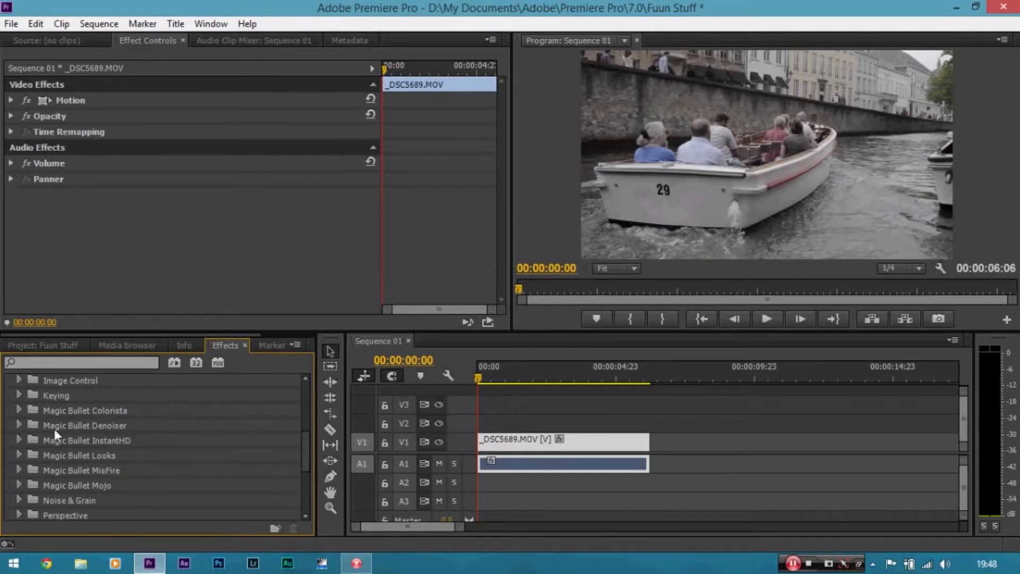
pyautogui.click(21, 409)
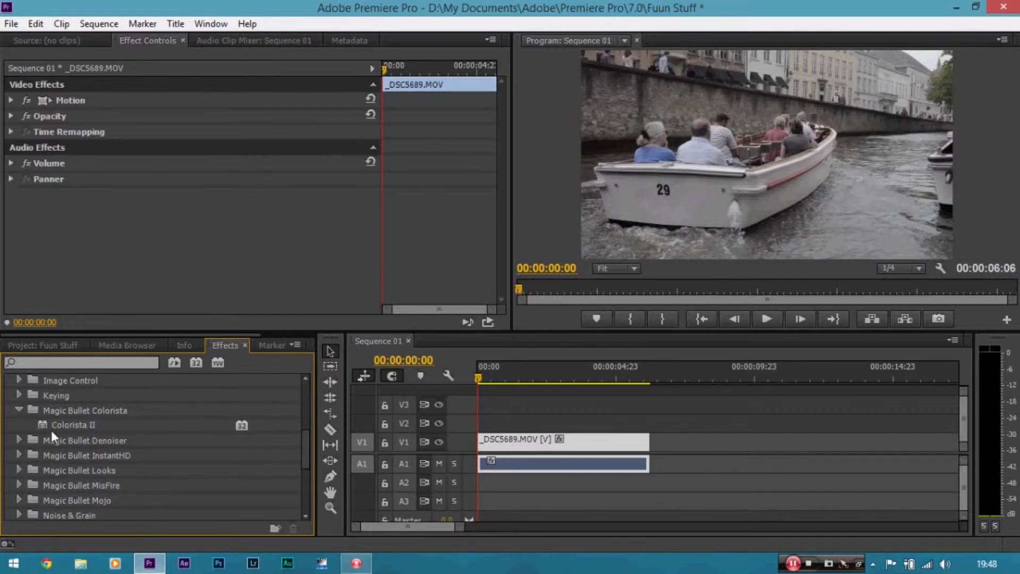
pyautogui.moveTo(53, 422); pyautogui.dragTo(508, 445)
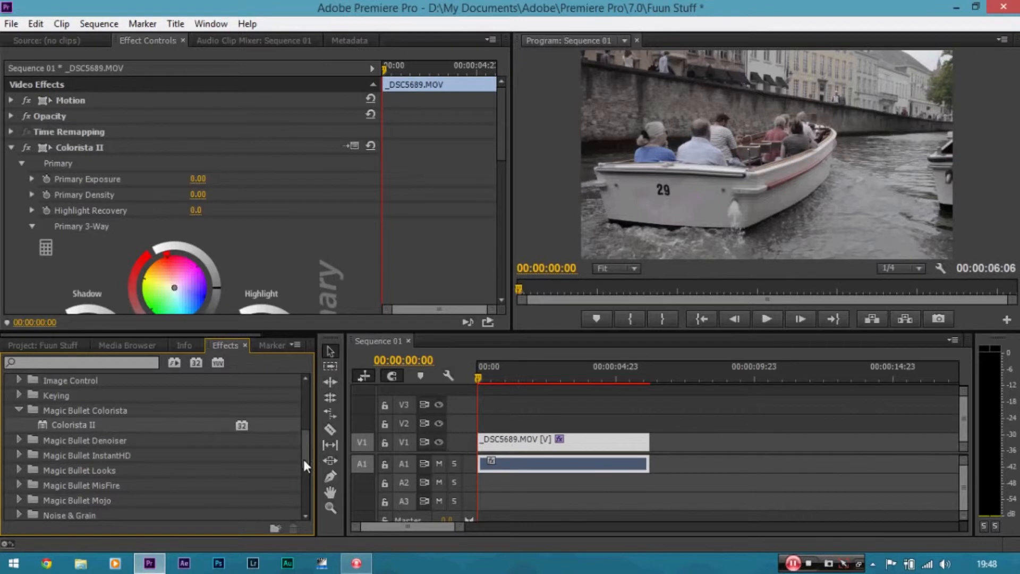
# Find the Fast Color Corrector among the Color Correction video effects.
pyautogui.moveTo(304, 457); pyautogui.dragTo(322, 412)
pyautogui.scroll(-1, 104, 459)
pyautogui.click(19, 474)
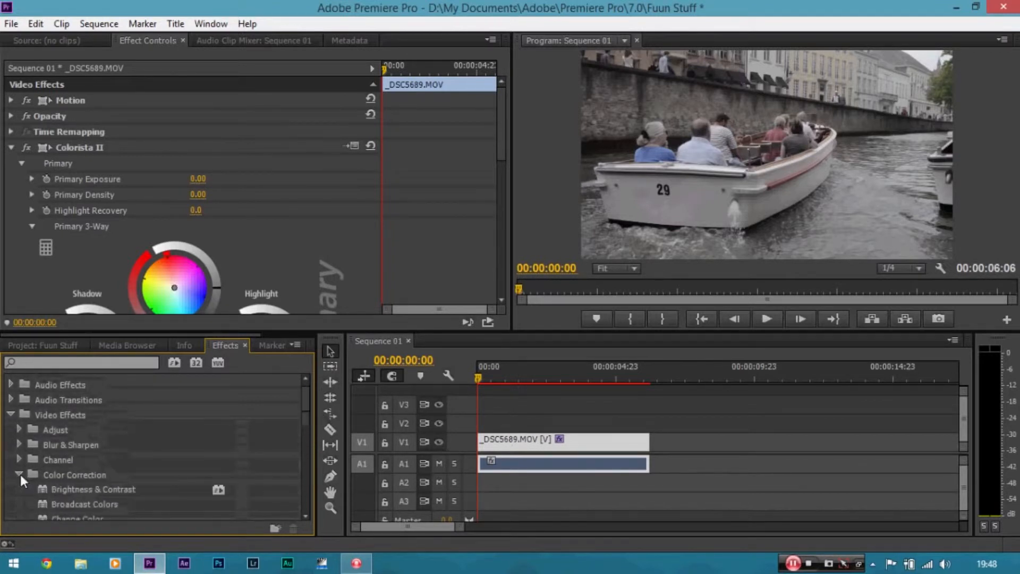
pyautogui.moveTo(307, 397); pyautogui.dragTo(307, 420)
pyautogui.moveTo(124, 445); pyautogui.dragTo(166, 449)
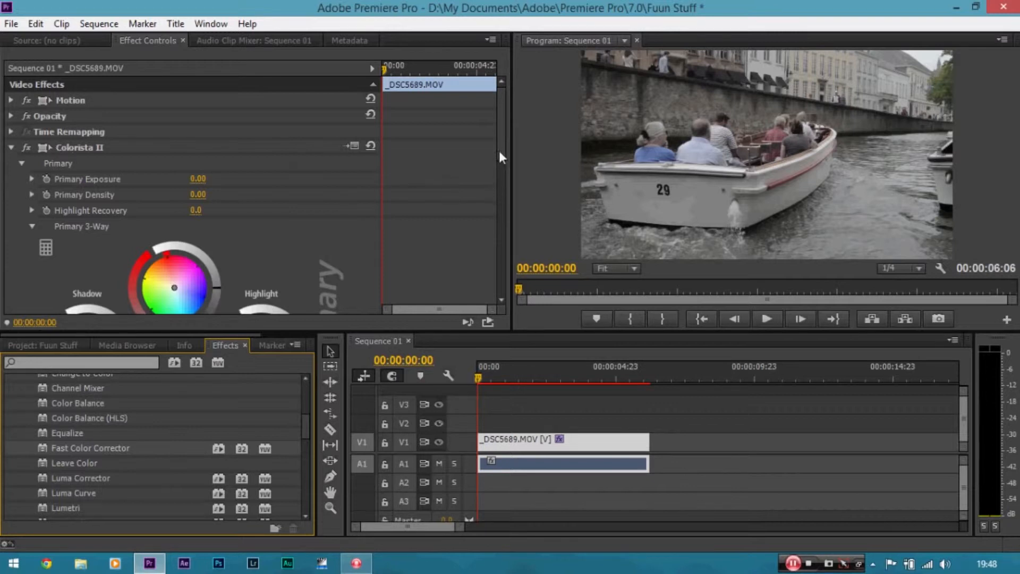
# In Colorista II's Primary 3-Way, shift the shadows toward blue and the midtones toward orange.
pyautogui.moveTo(498, 122); pyautogui.dragTo(506, 167)
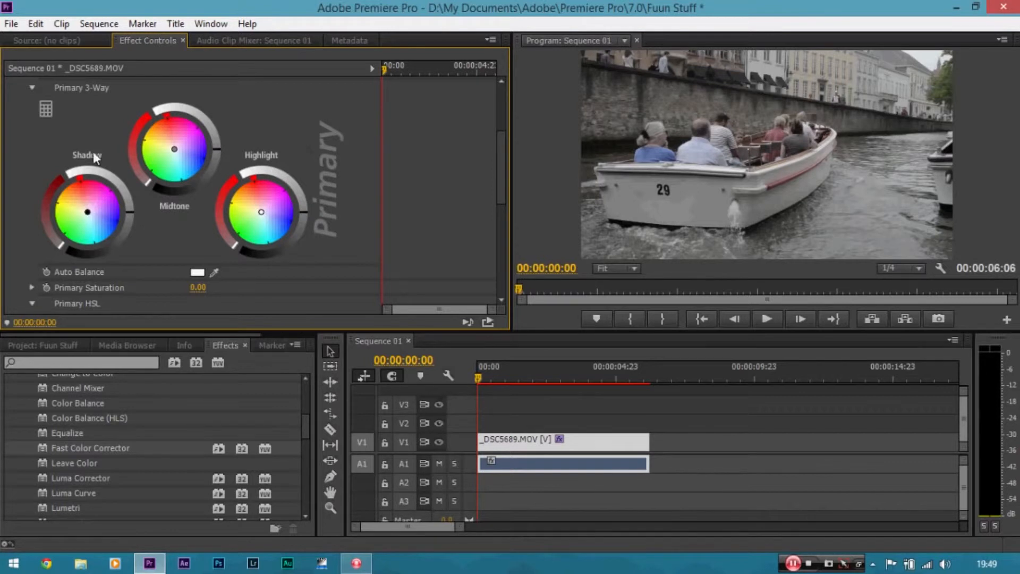
pyautogui.moveTo(88, 213); pyautogui.dragTo(100, 221)
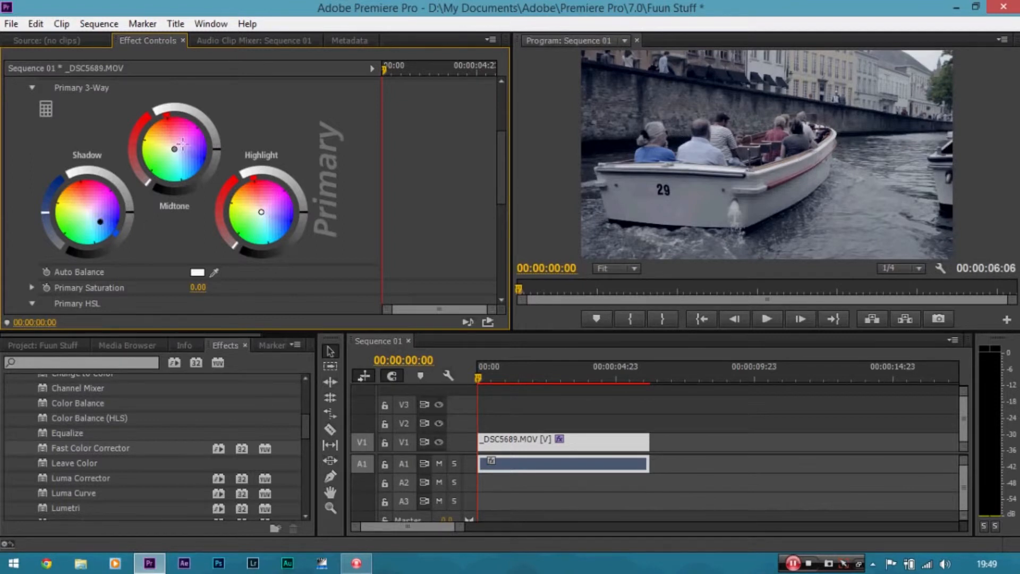
pyautogui.moveTo(174, 149); pyautogui.dragTo(162, 135)
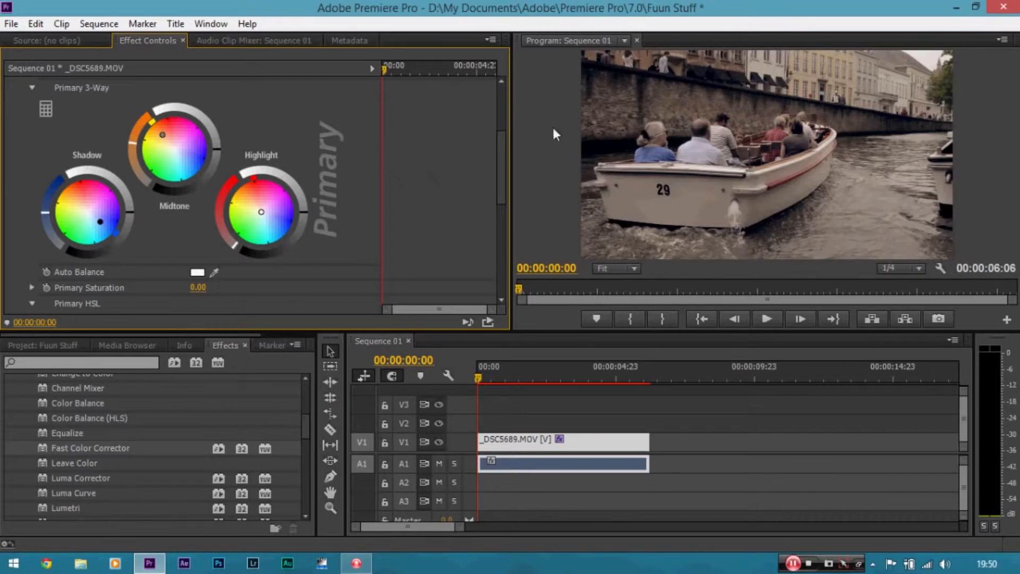
# Set Colorista II's Primary Saturation to 100, and raise the contrast with darker midtones and brighter highlights in Primary 3-Way.
pyautogui.moveTo(500, 158); pyautogui.dragTo(501, 170)
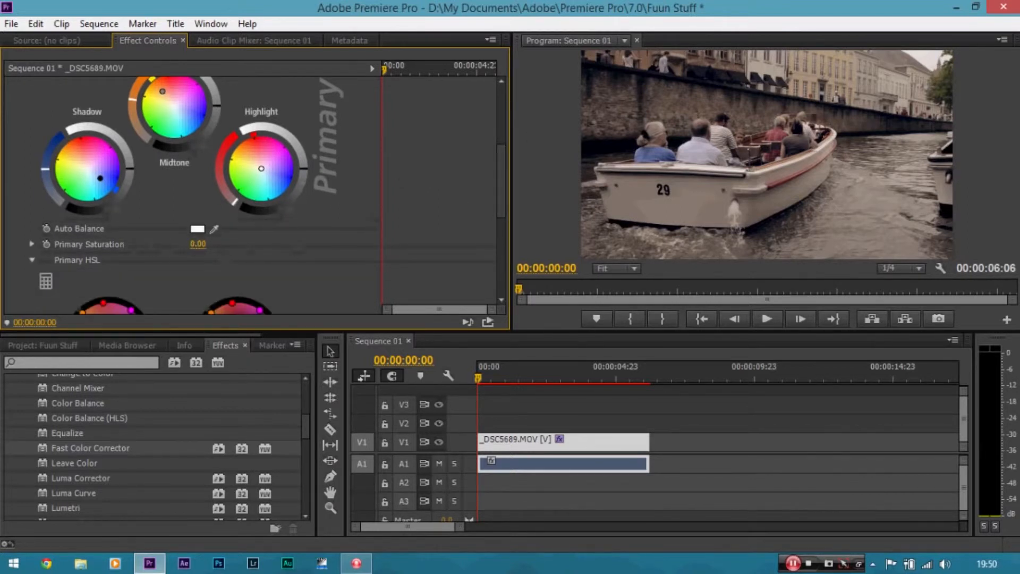
pyautogui.moveTo(197, 243); pyautogui.dragTo(245, 244)
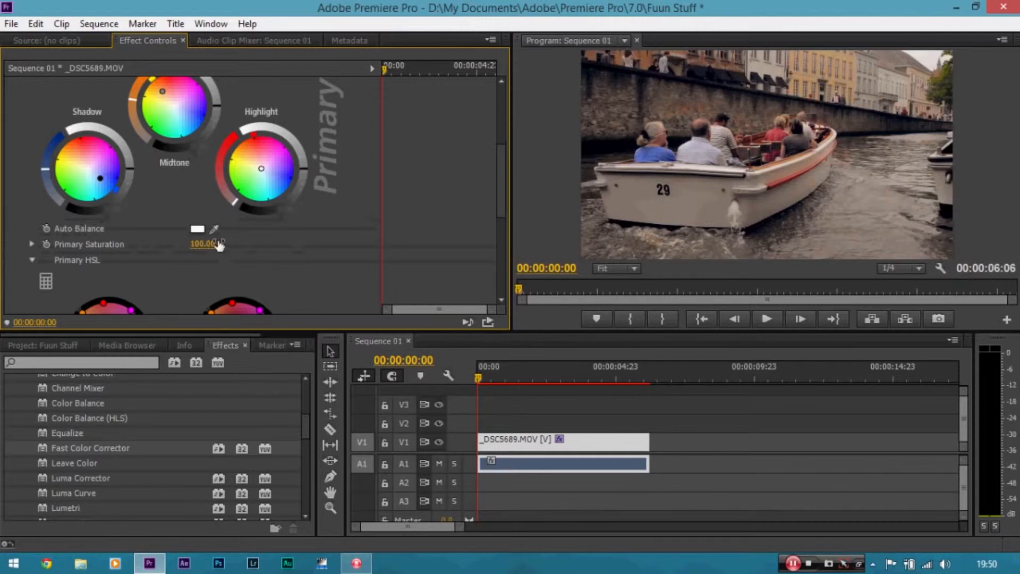
pyautogui.moveTo(501, 195); pyautogui.dragTo(499, 177)
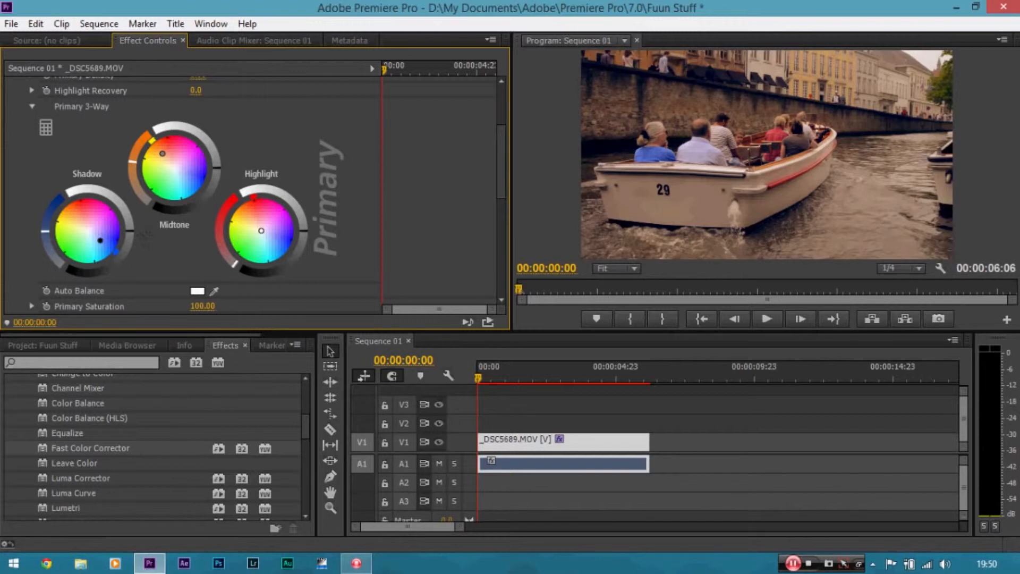
pyautogui.moveTo(129, 231); pyautogui.dragTo(129, 238)
pyautogui.moveTo(216, 167); pyautogui.dragTo(214, 185)
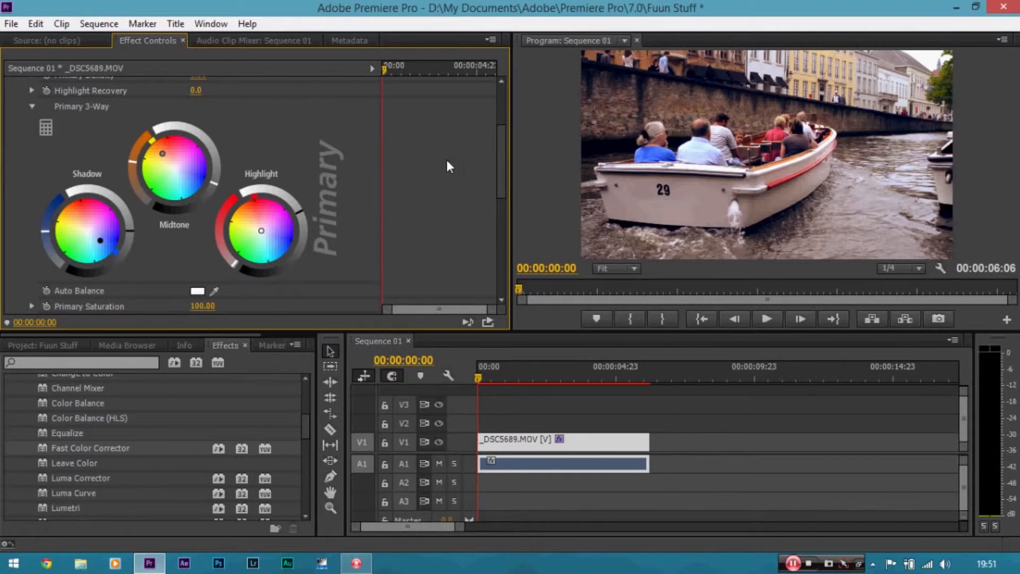
# Compare the picture with Colorista II switched off and on, and review the effect's settings.
pyautogui.moveTo(505, 170); pyautogui.dragTo(506, 126)
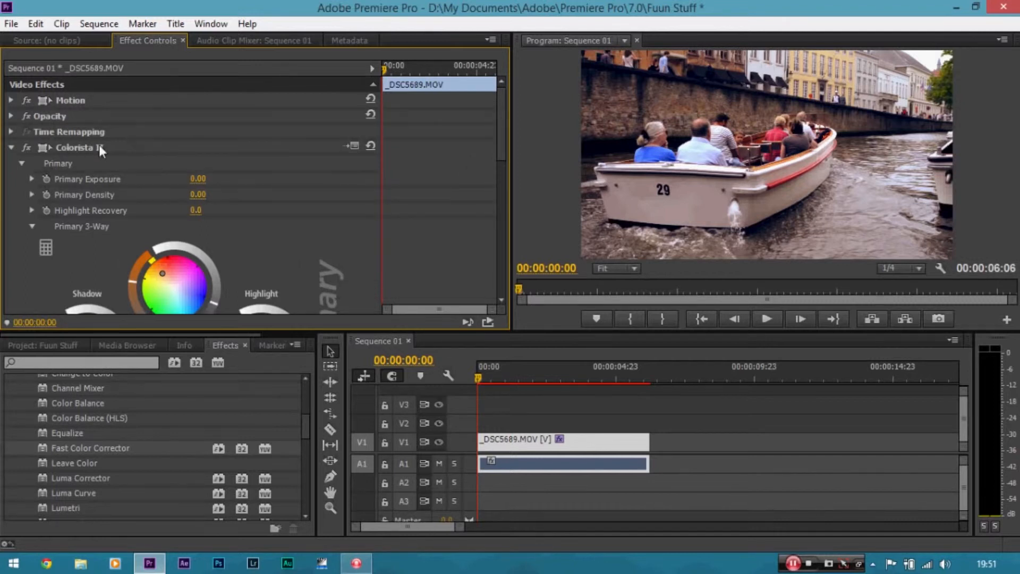
pyautogui.click(25, 148)
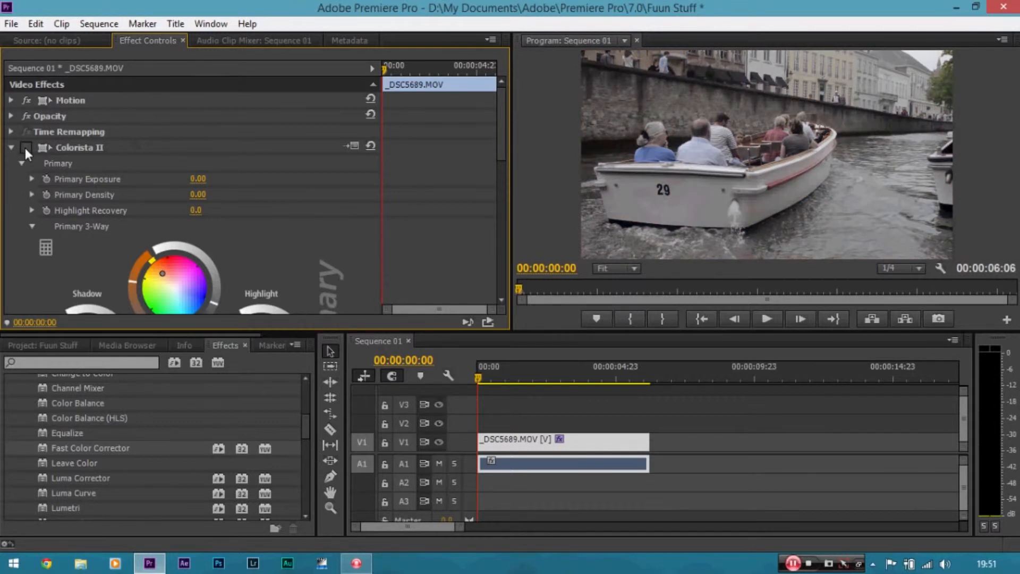
pyautogui.click(25, 147)
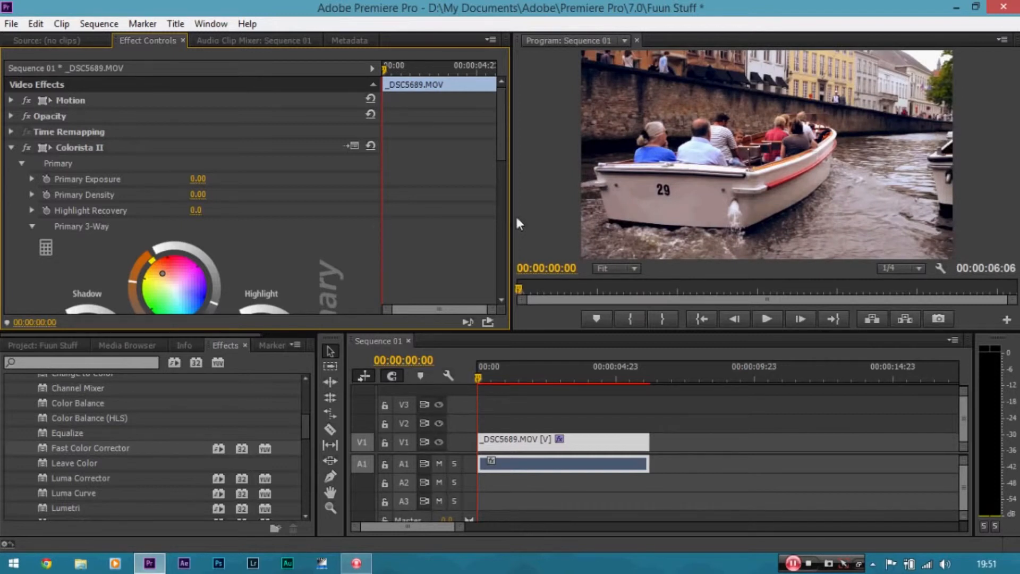
pyautogui.moveTo(503, 133); pyautogui.dragTo(506, 180)
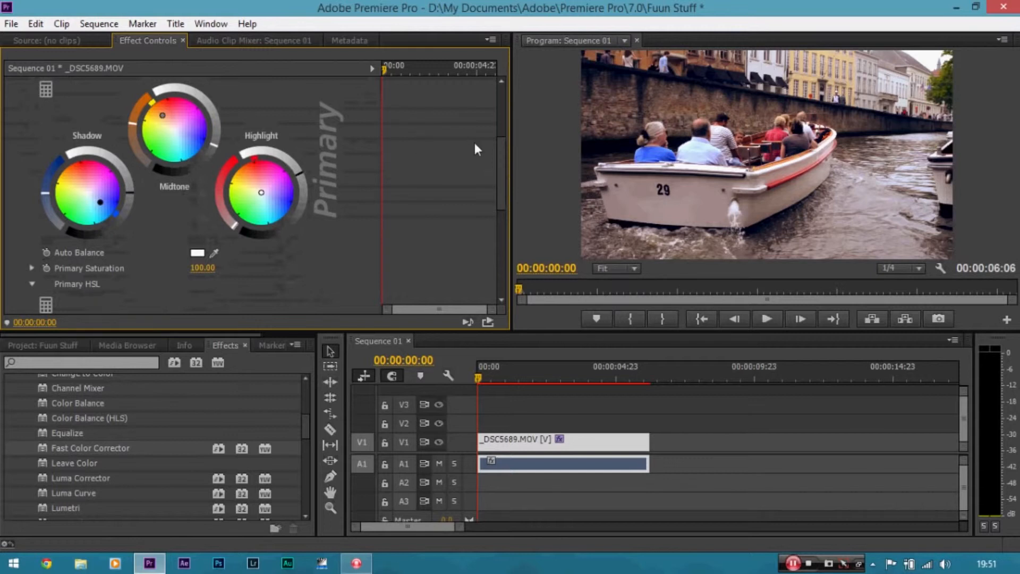
pyautogui.scroll(5, 499, 120)
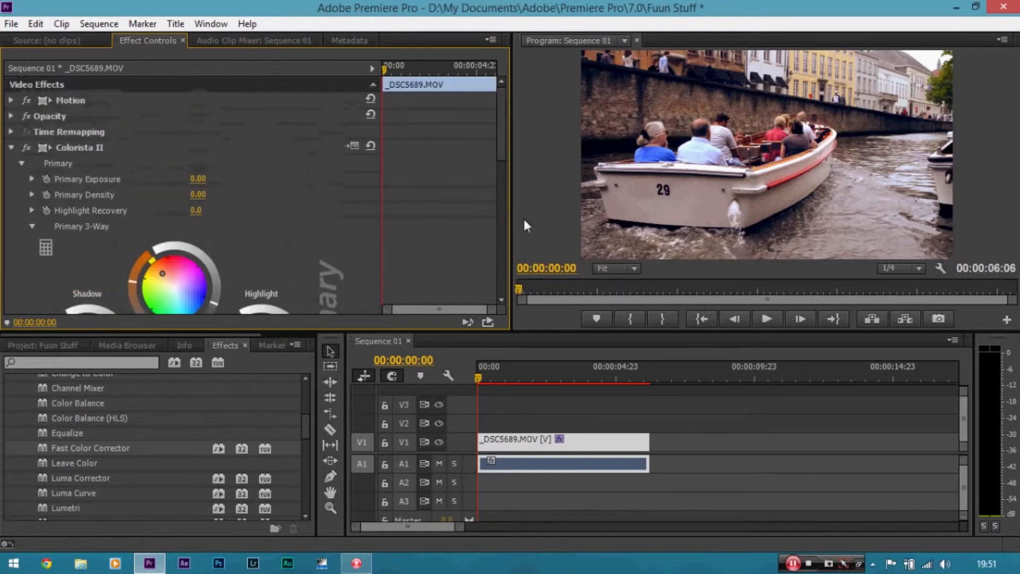
# Magnify the program preview to 150% and pan to the dark wall beside the passenger in blue.
pyautogui.click(627, 265)
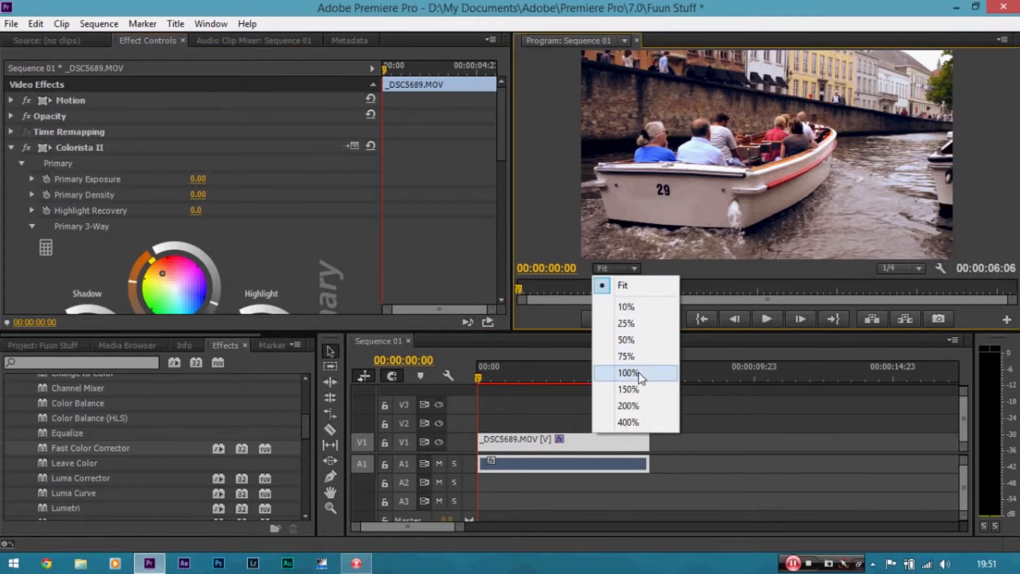
pyautogui.click(628, 390)
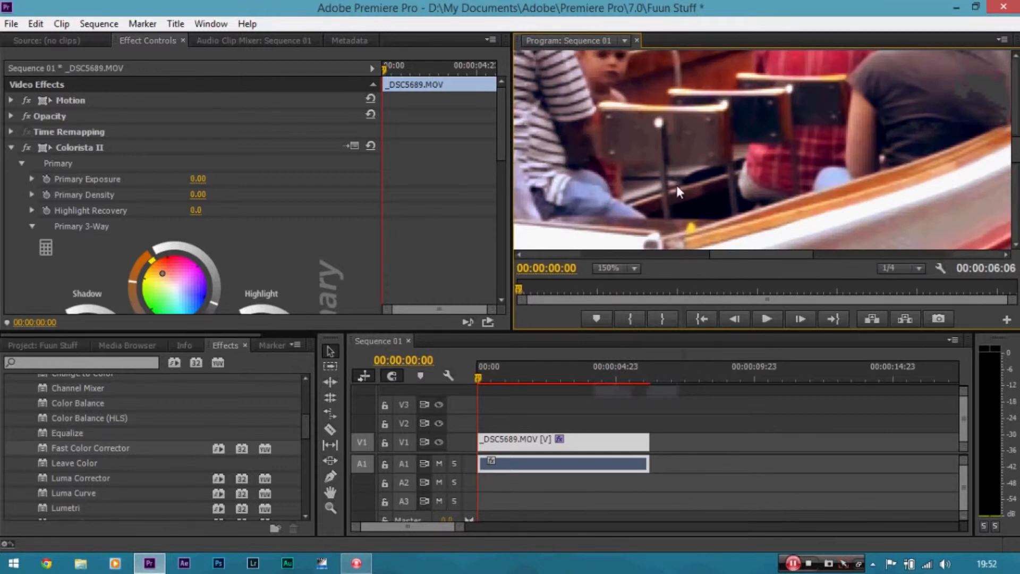
pyautogui.press('h')
pyautogui.moveTo(616, 165); pyautogui.dragTo(713, 128)
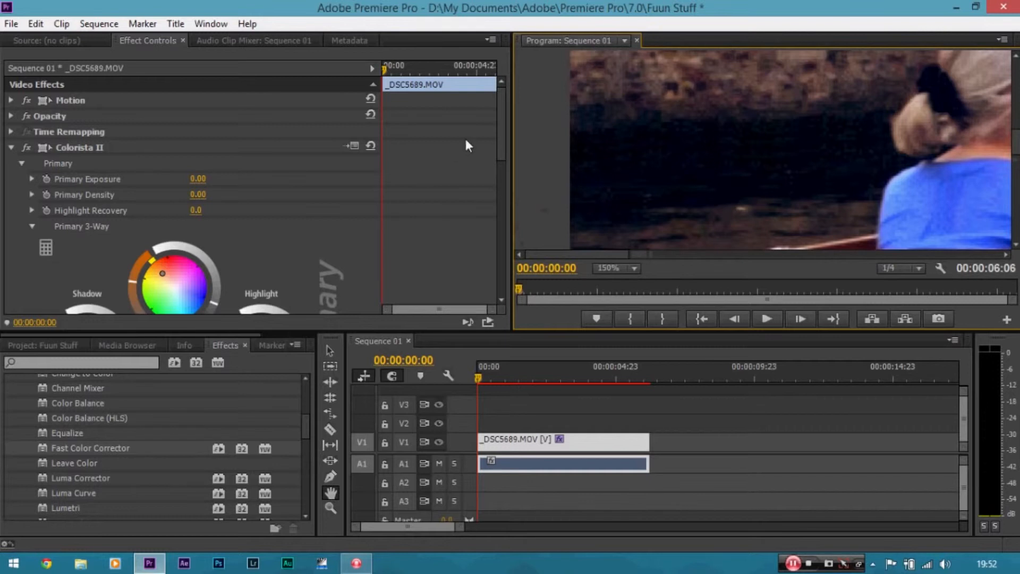
# Return to the Selection tool and compare the magnified picture with Colorista II off and on, leaving the effect enabled.
pyautogui.moveTo(501, 127)
pyautogui.mouseDown()
pyautogui.moveTo(499, 154)
pyautogui.moveTo(503, 114)
pyautogui.mouseUp()
pyautogui.click(331, 352)
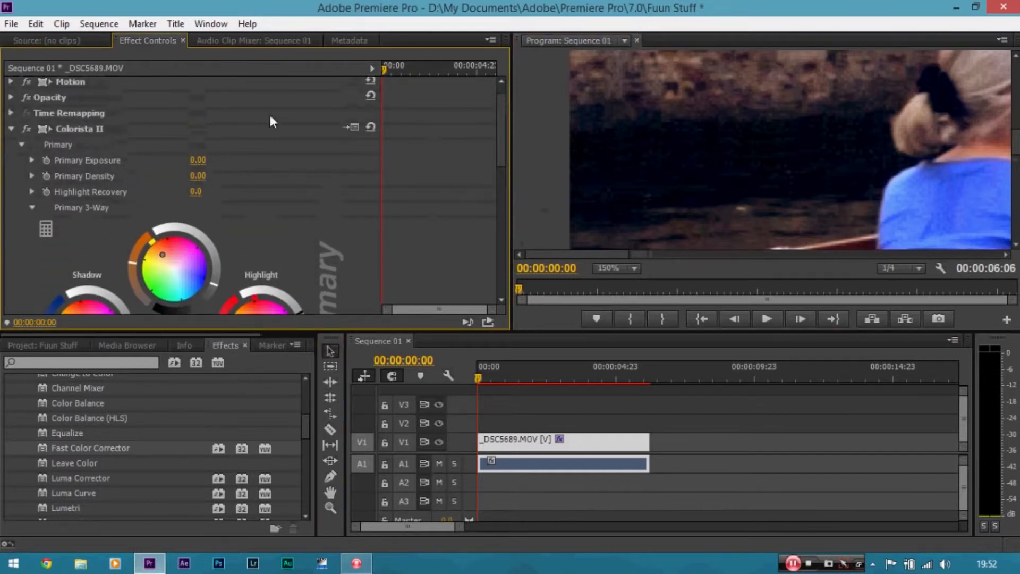
pyautogui.click(27, 129)
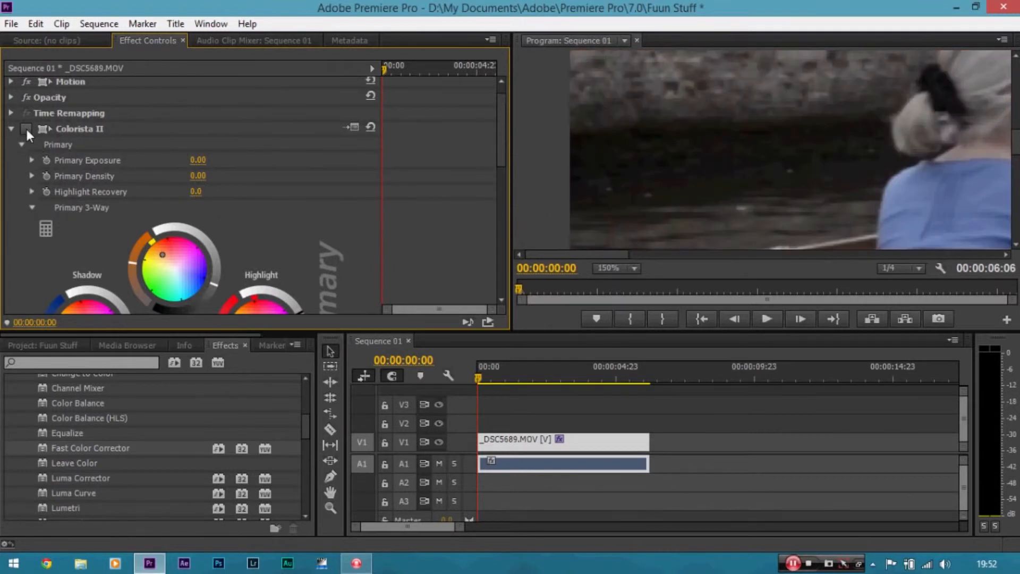
pyautogui.click(27, 129)
pyautogui.click(27, 129)
pyautogui.click(26, 129)
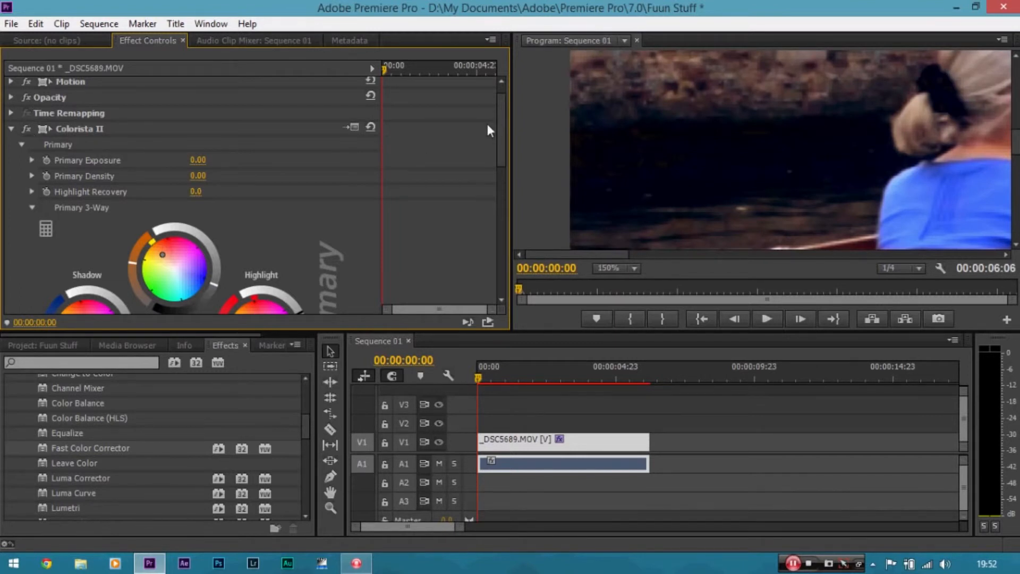
# Compare the magnified picture with Colorista II switched off and on.
pyautogui.moveTo(501, 121); pyautogui.dragTo(501, 147)
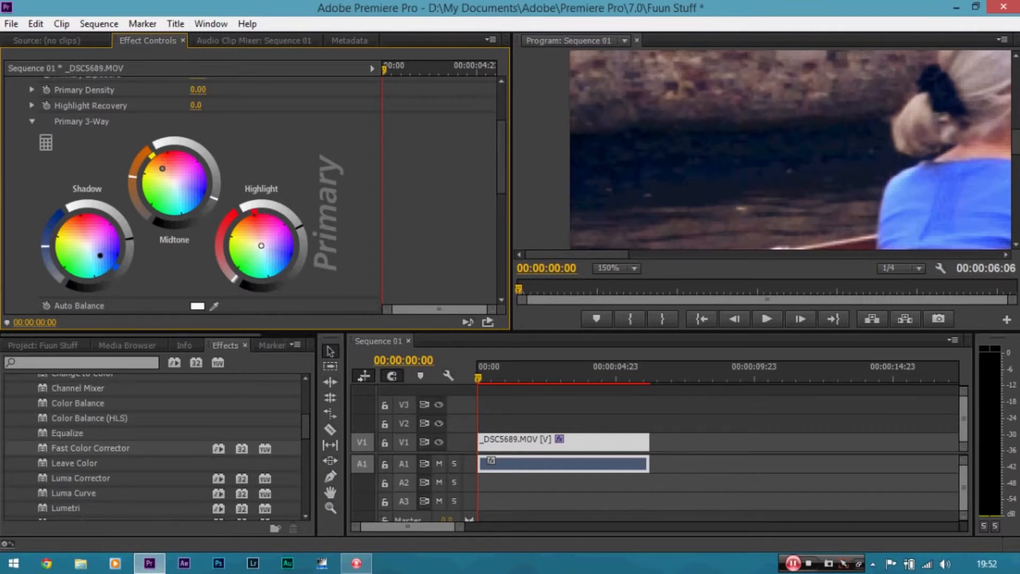
pyautogui.moveTo(503, 157); pyautogui.dragTo(503, 112)
pyautogui.click(27, 148)
pyautogui.click(27, 150)
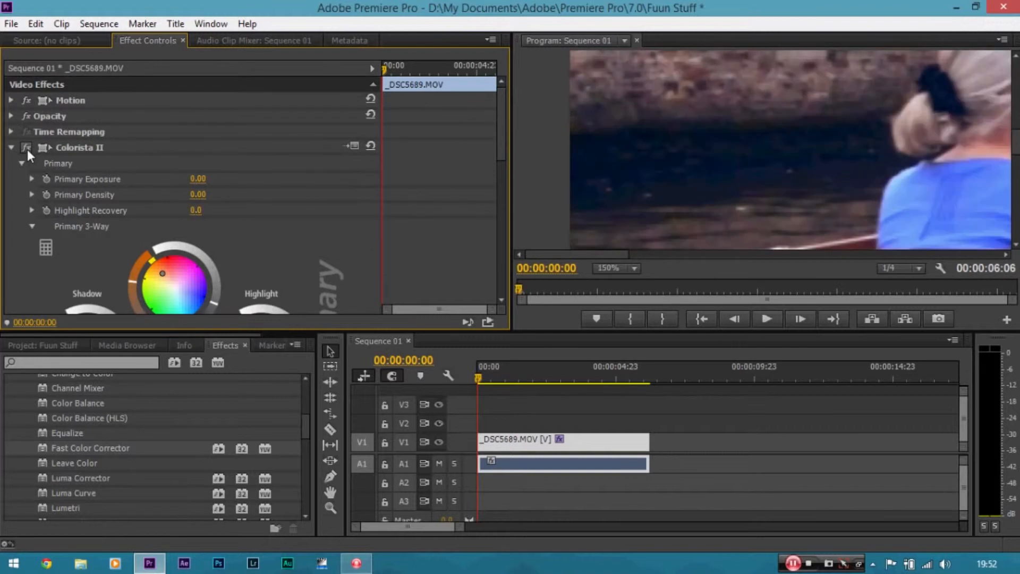
pyautogui.click(27, 150)
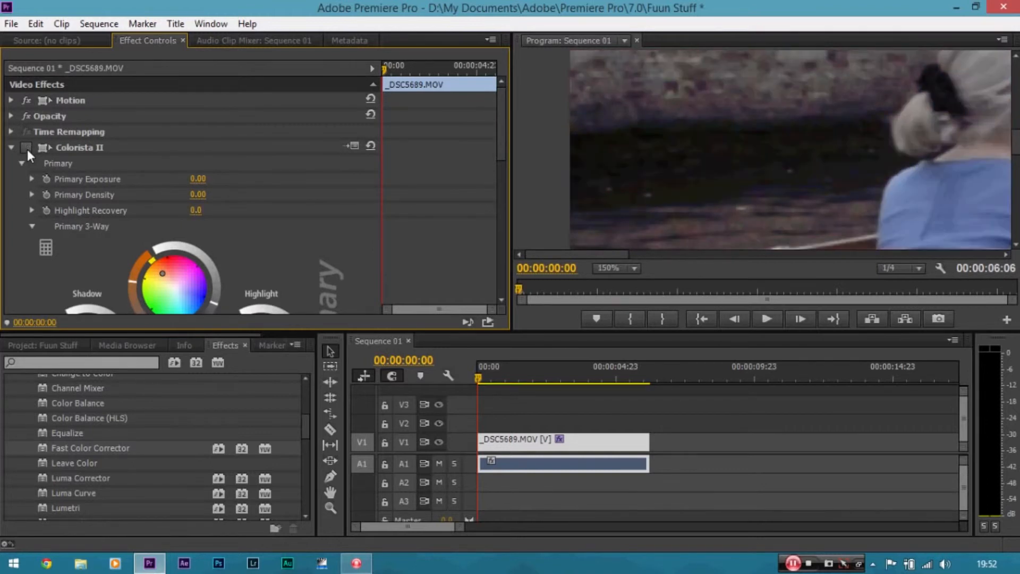
# Fit the whole frame in the program preview and turn Colorista II back on.
pyautogui.click(624, 267)
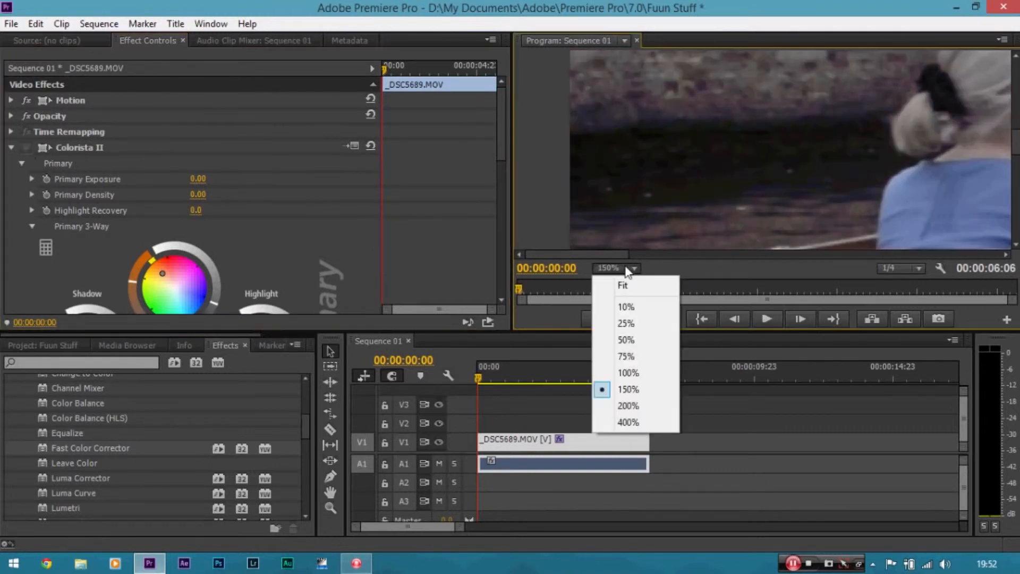
pyautogui.click(633, 285)
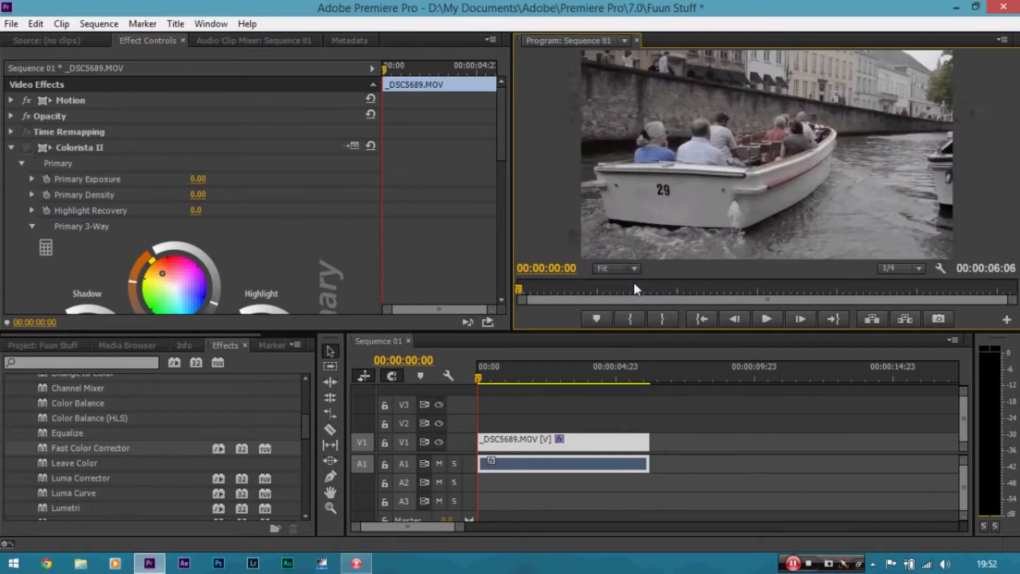
pyautogui.click(29, 147)
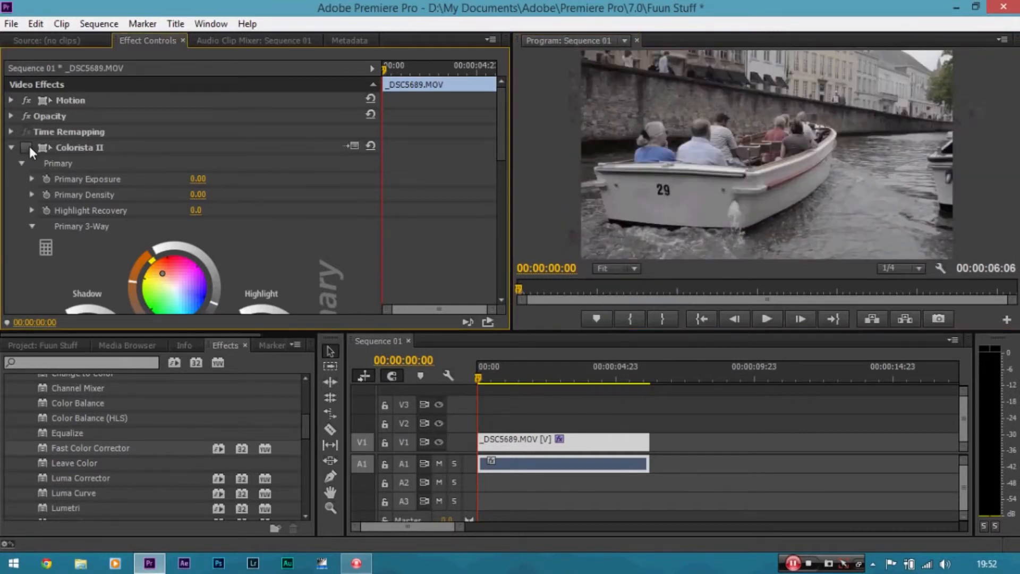
pyautogui.moveTo(502, 145); pyautogui.dragTo(502, 164)
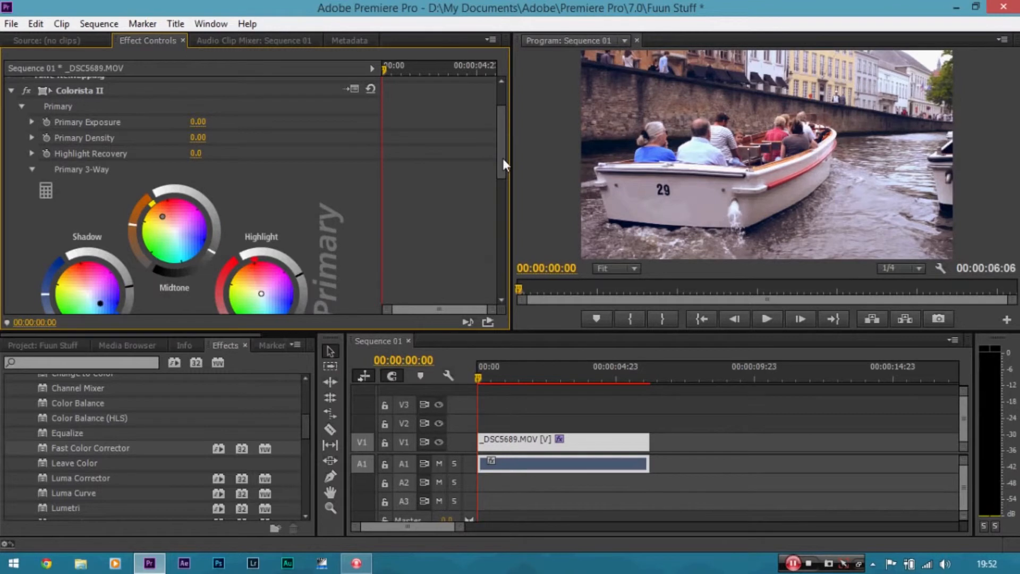
pyautogui.moveTo(501, 155); pyautogui.dragTo(495, 264)
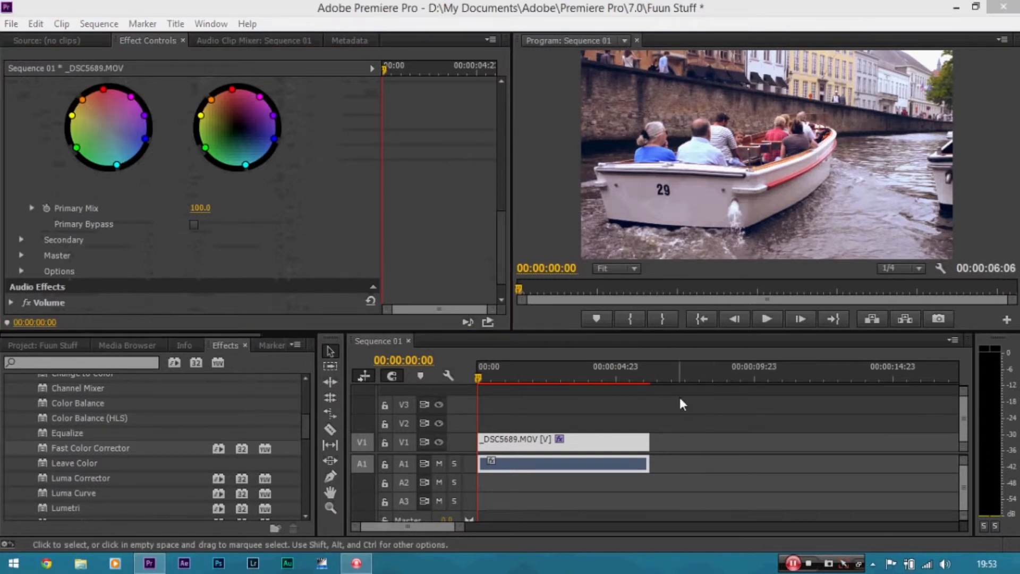
pyautogui.click(462, 201)
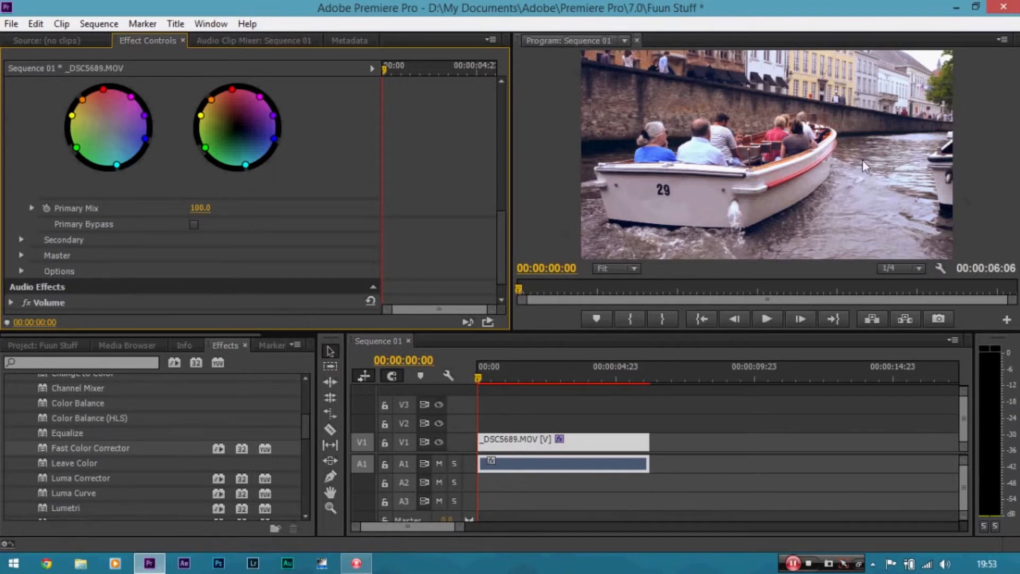
pyautogui.click(596, 444)
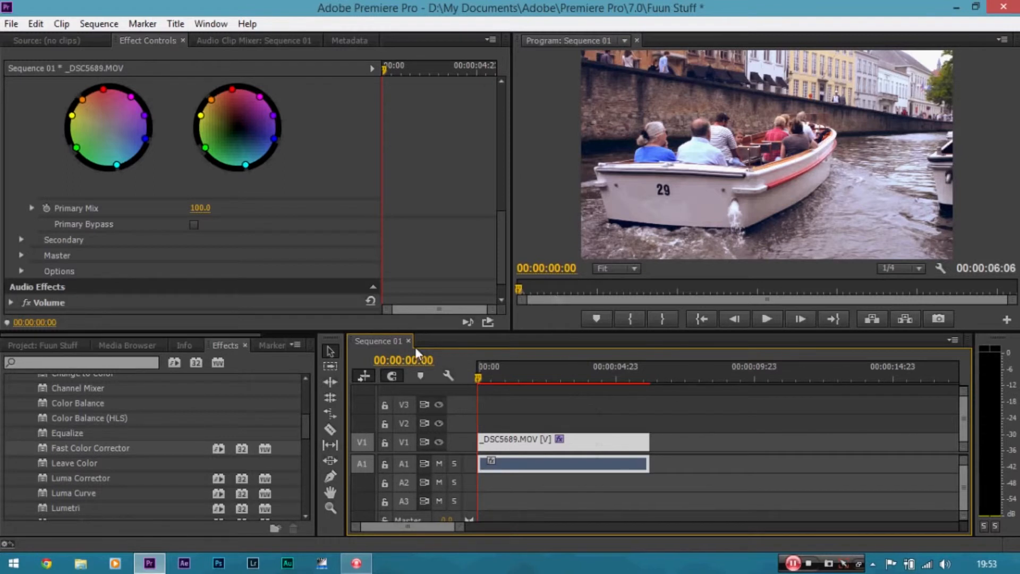
# Create a second sequence from the DSLR 1080p24 preset with the frame size changed to 1920 by 800.
pyautogui.click(5, 25)
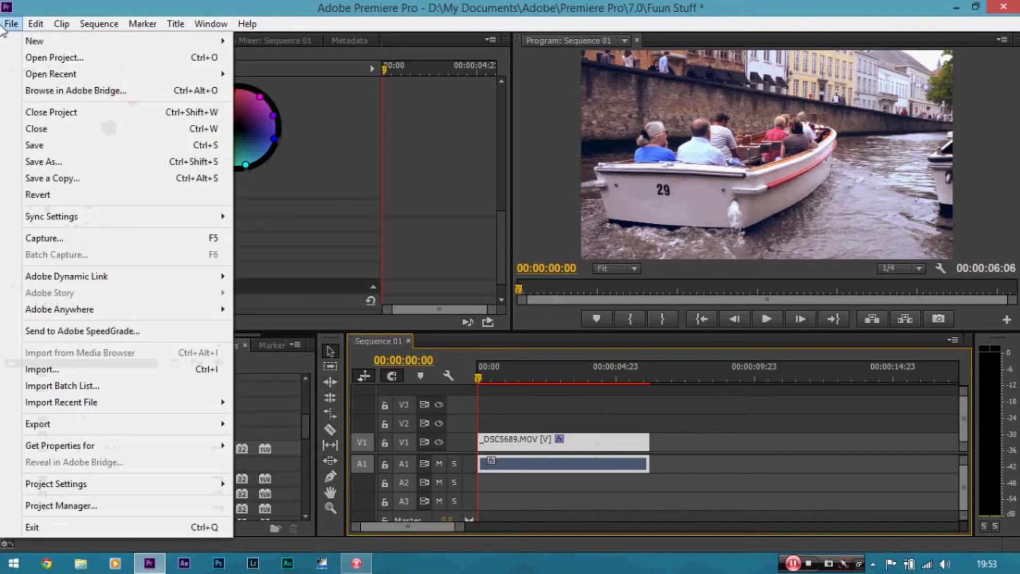
pyautogui.moveTo(127, 46)
pyautogui.click(257, 57)
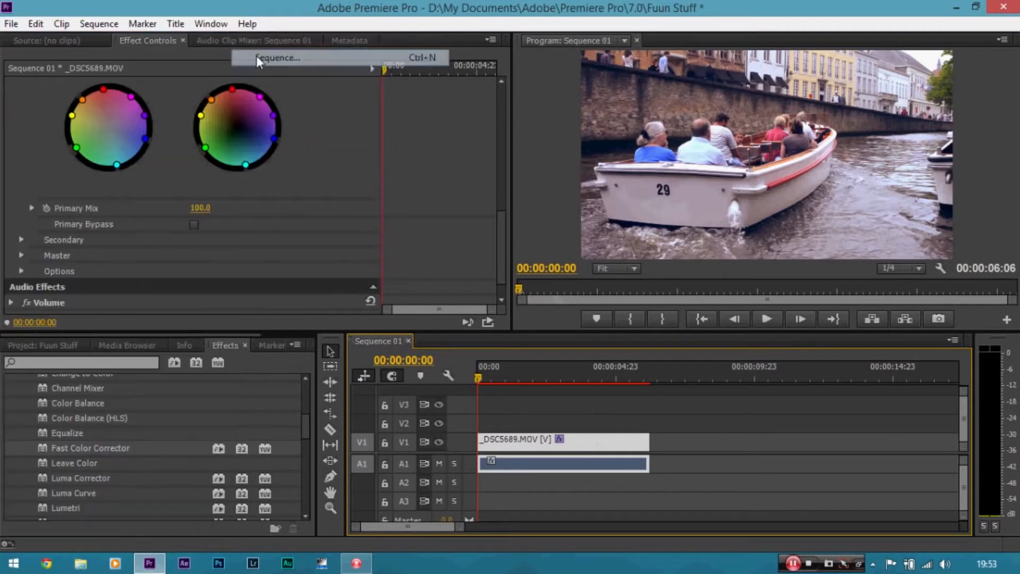
pyautogui.click(348, 168)
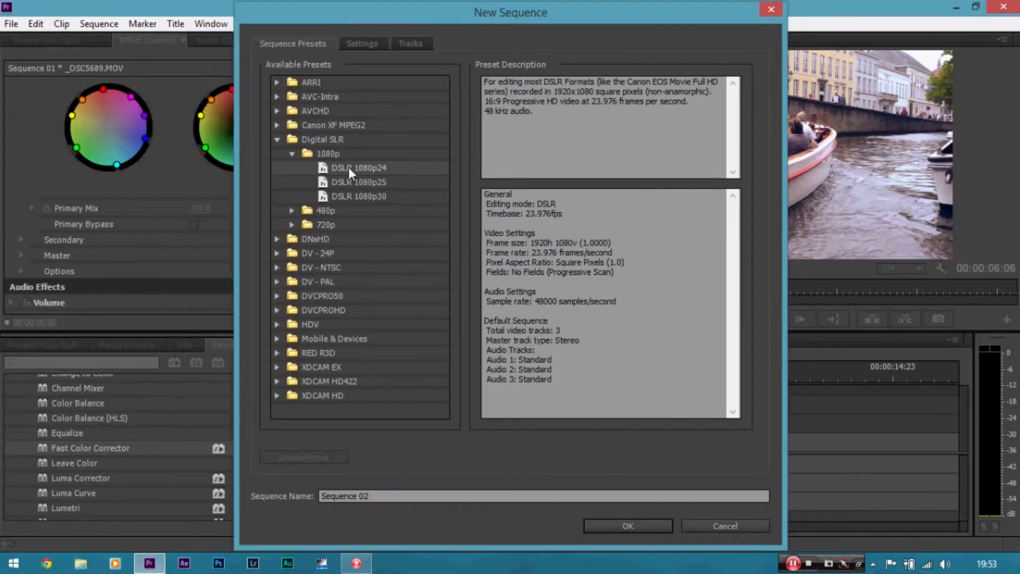
pyautogui.click(360, 44)
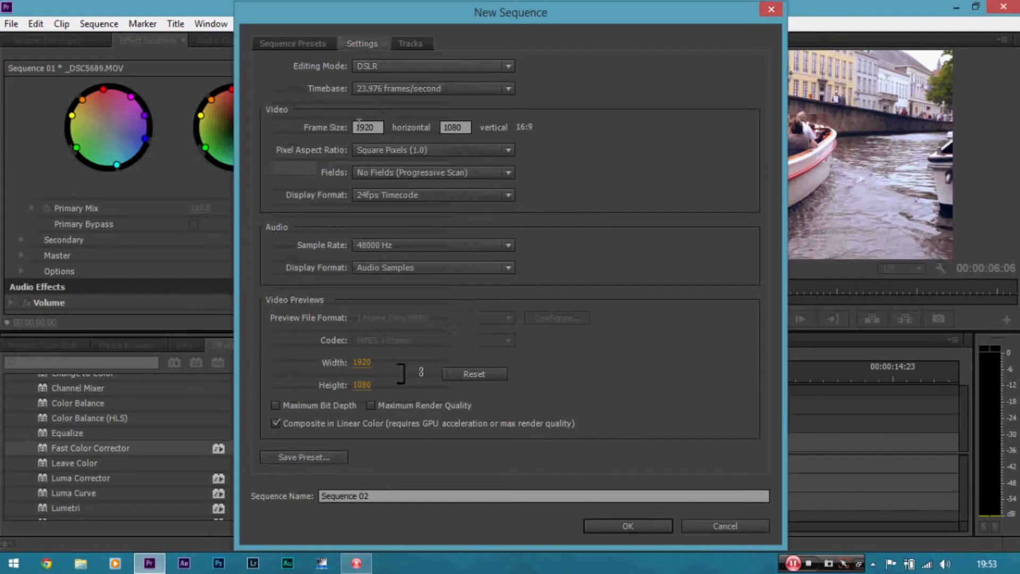
pyautogui.doubleClick(466, 126)
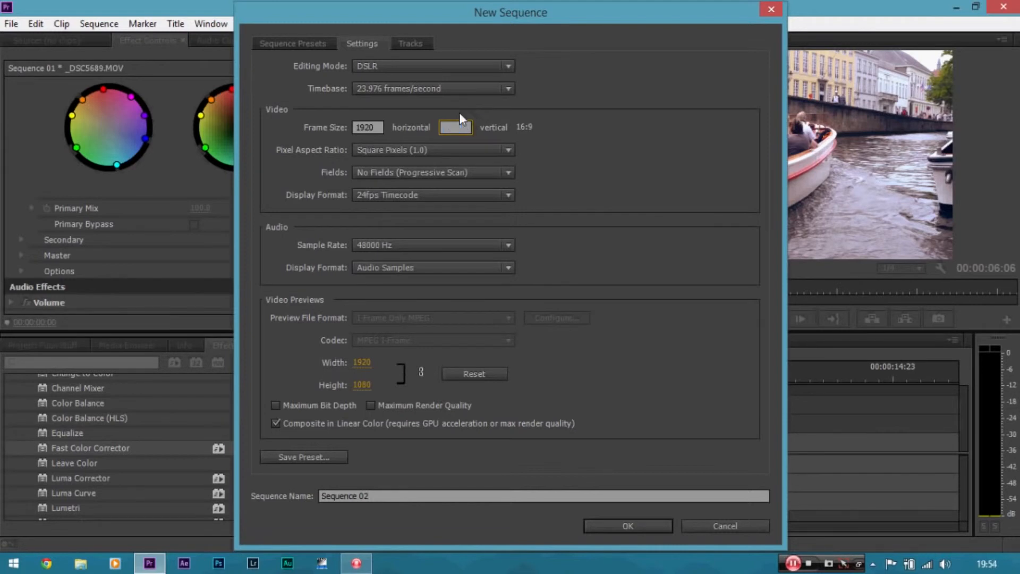
pyautogui.write('800')
pyautogui.click(687, 129)
pyautogui.click(637, 528)
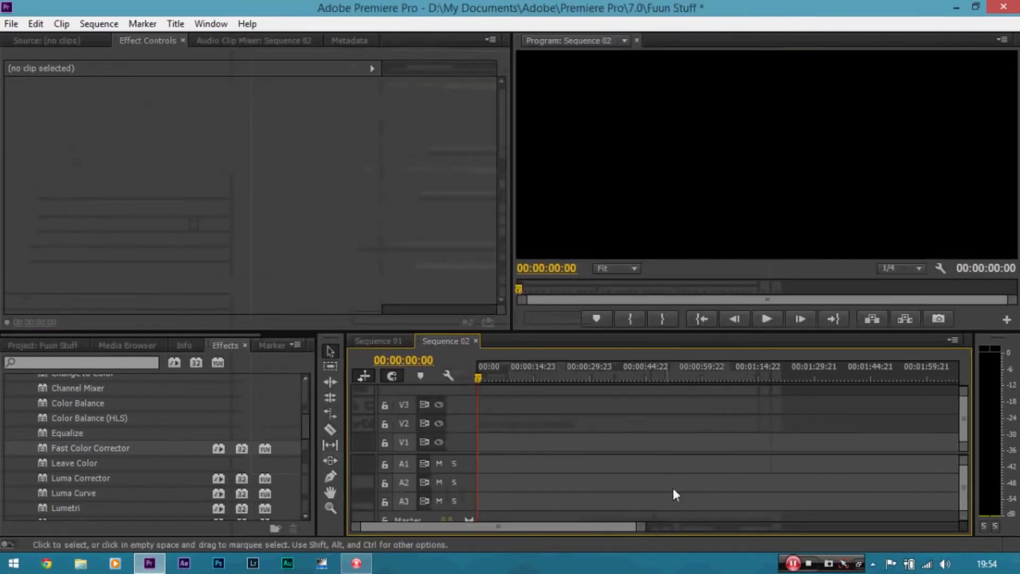
# Compare the preview frame shapes of Sequence 01 and Sequence 02, ending on Sequence 01.
pyautogui.click(394, 342)
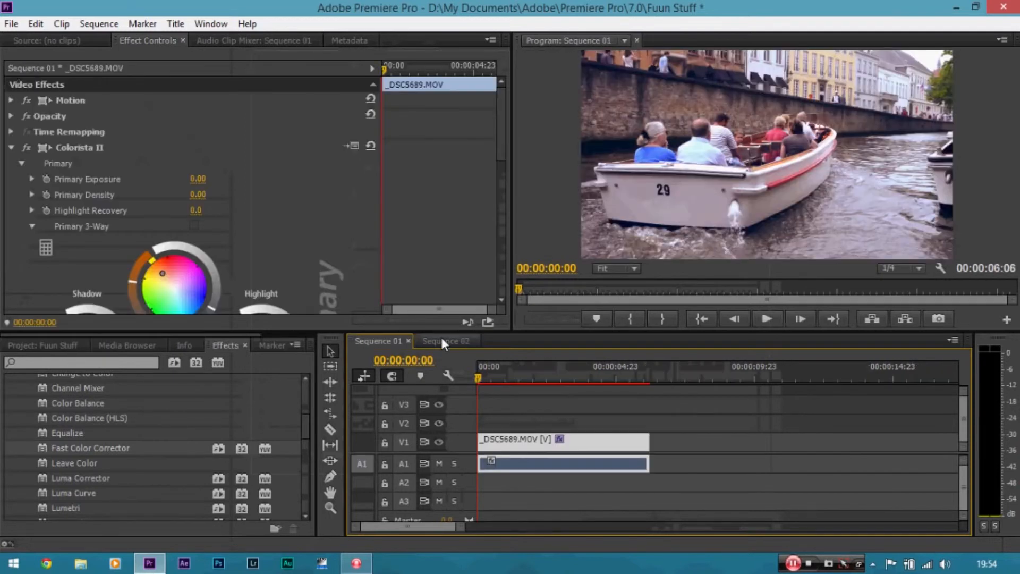
pyautogui.click(441, 342)
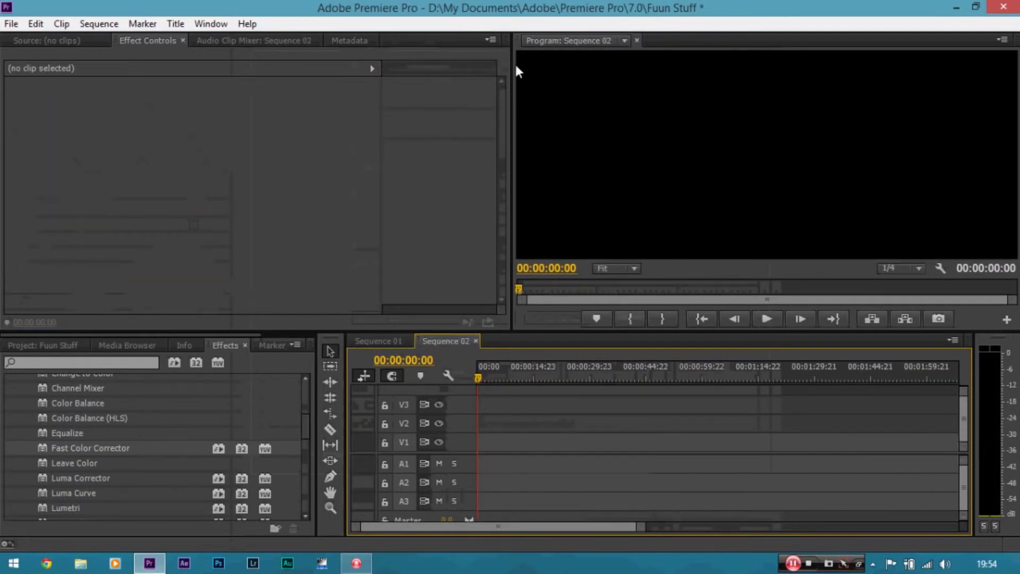
pyautogui.click(397, 342)
pyautogui.click(436, 340)
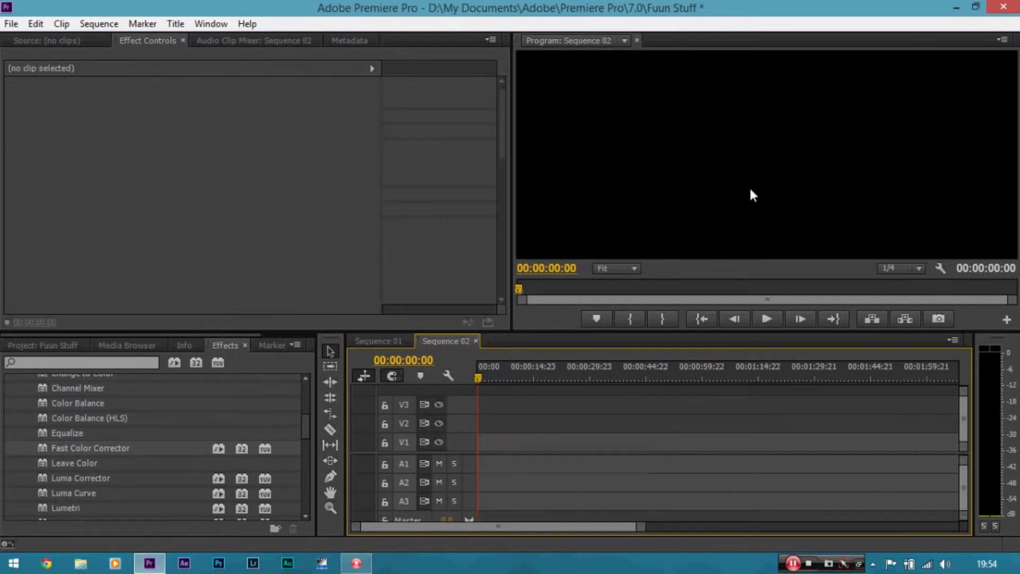
pyautogui.click(391, 342)
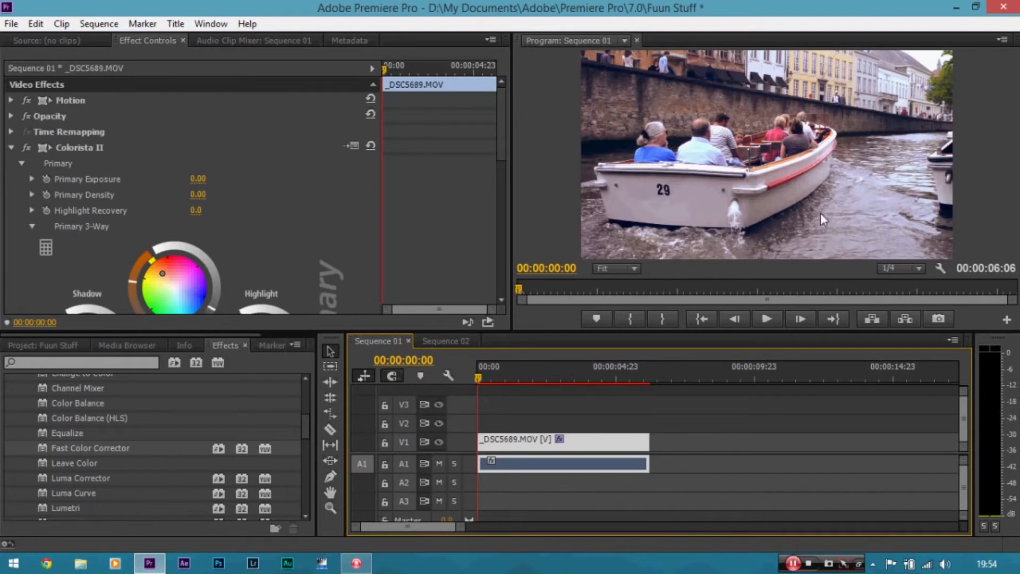
# Copy the graded _DSC5689.MOV clip from Sequence 01 and paste it at the start of Sequence 02.
pyautogui.rightClick(622, 439)
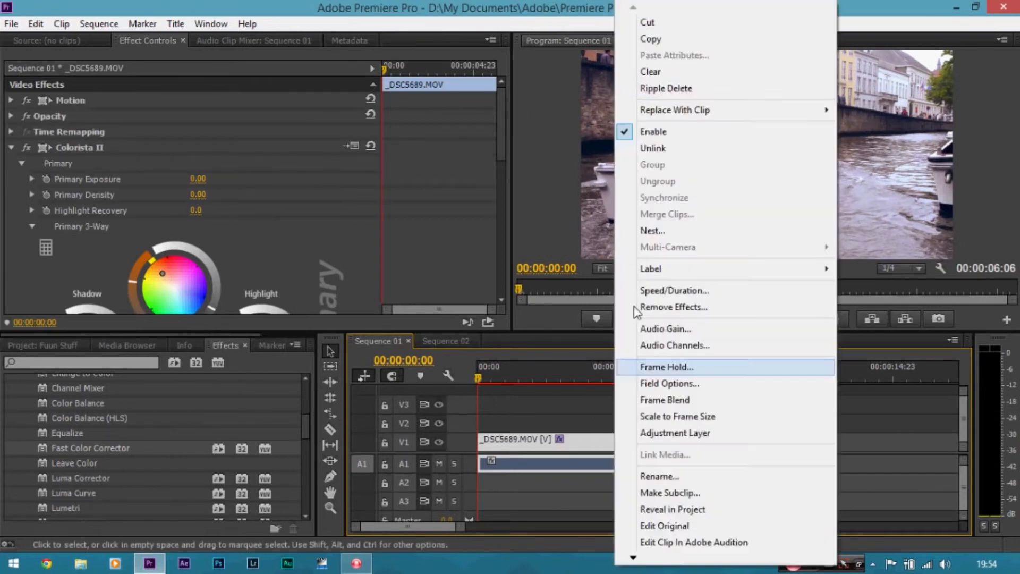
pyautogui.click(659, 40)
pyautogui.click(502, 126)
pyautogui.moveTo(503, 130); pyautogui.dragTo(495, 100)
pyautogui.click(463, 343)
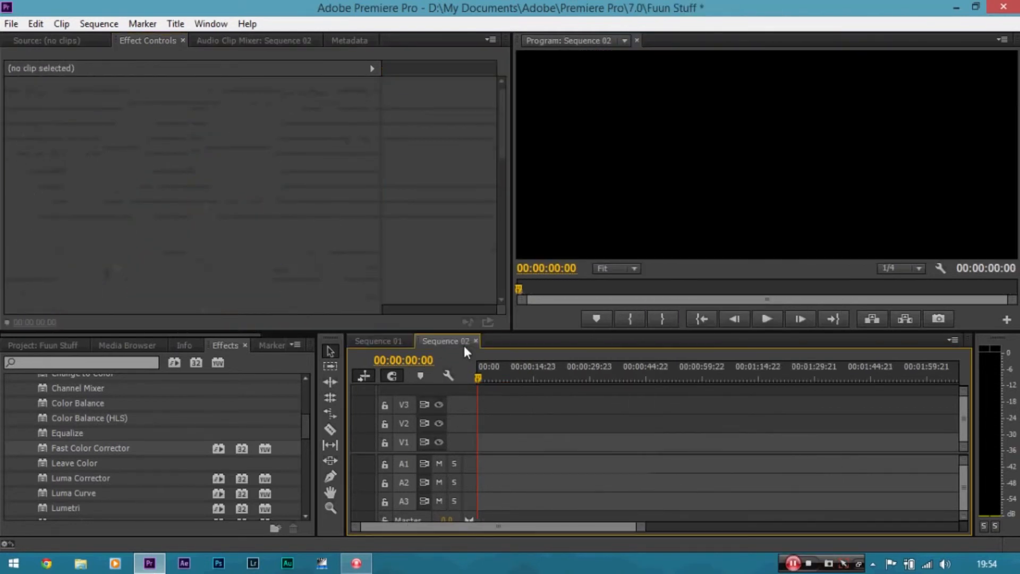
pyautogui.hotkey('ctrl', 'v')
pyautogui.click(490, 441)
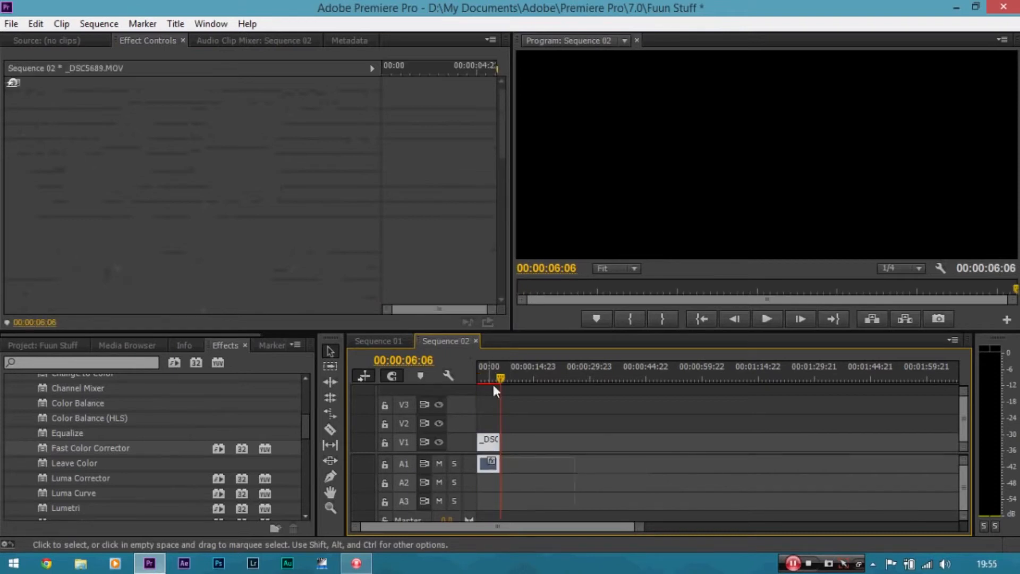
# Play the pasted clip in Sequence 02 from its start and stop after about one second.
pyautogui.click(478, 374)
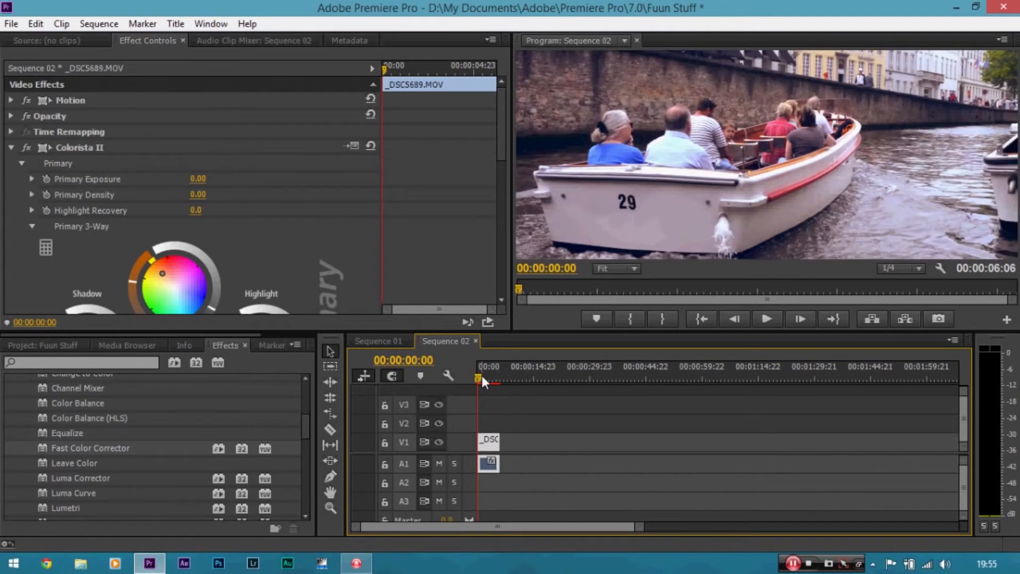
pyautogui.press('=')
pyautogui.press('=')
pyautogui.press('space')
pyautogui.press('space')
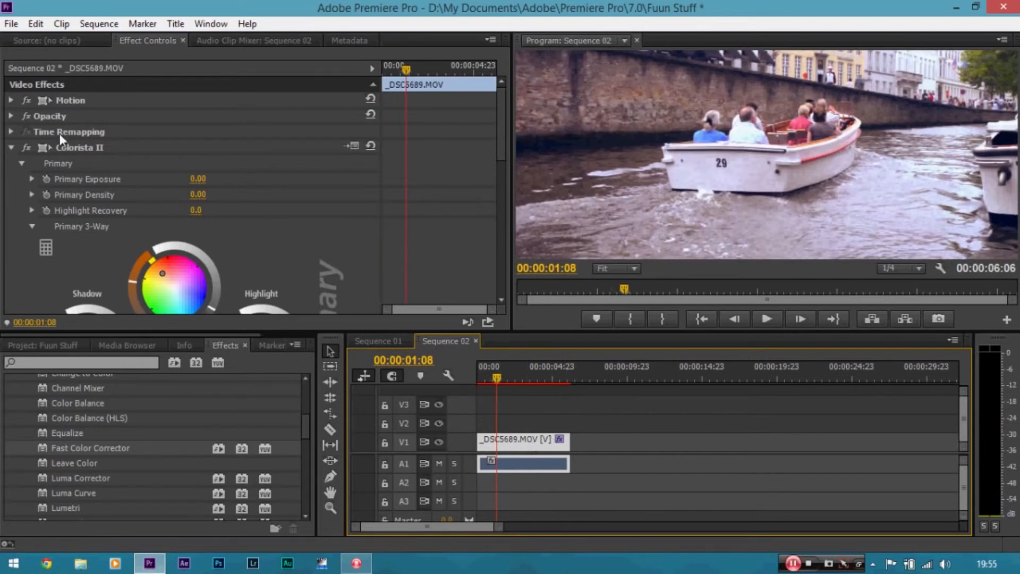
# Reframe the clip vertically in Sequence 02 by setting its Motion Position to 960, 513.
pyautogui.click(11, 98)
pyautogui.moveTo(235, 117); pyautogui.dragTo(295, 117)
pyautogui.click(543, 439)
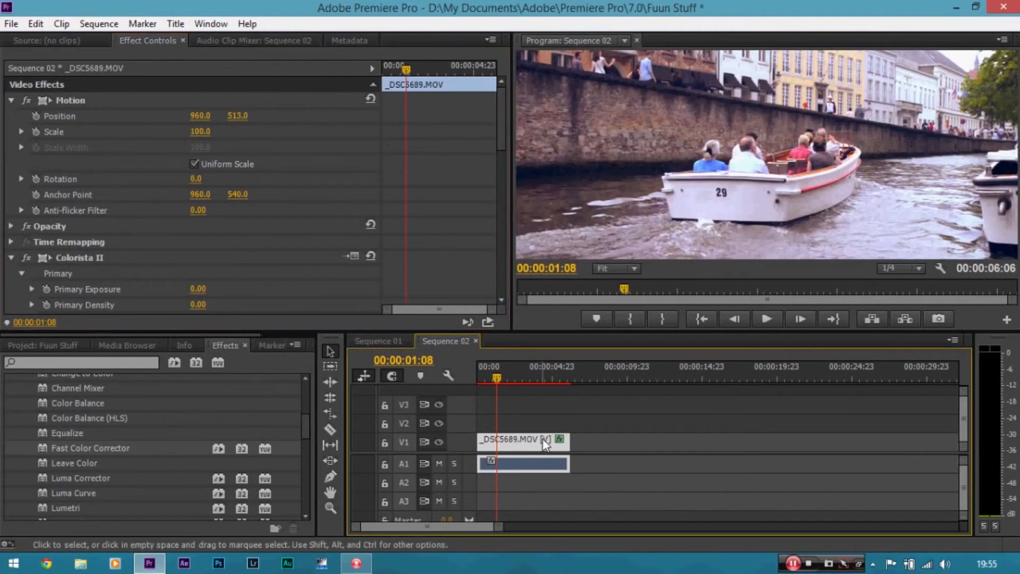
# Magnify the program preview to 150% and pan to the number 29 on the boat's stern.
pyautogui.click(630, 267)
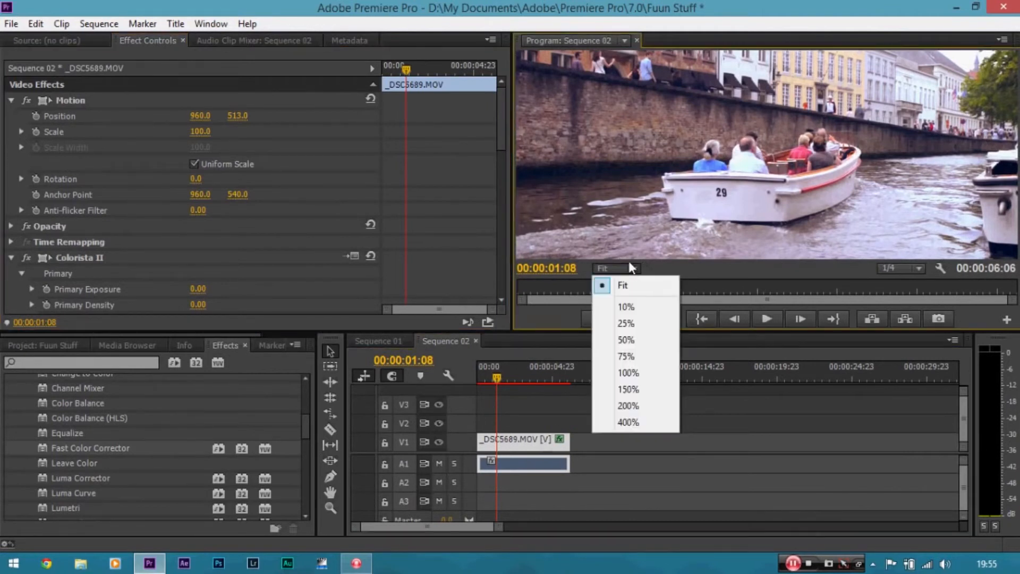
pyautogui.click(637, 389)
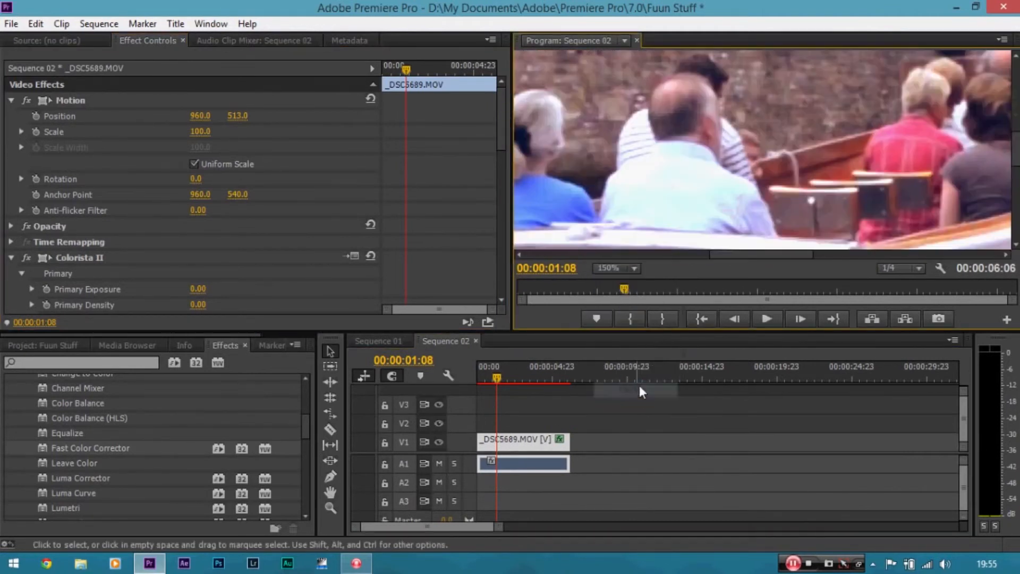
pyautogui.press('h')
pyautogui.moveTo(768, 233); pyautogui.dragTo(782, 144)
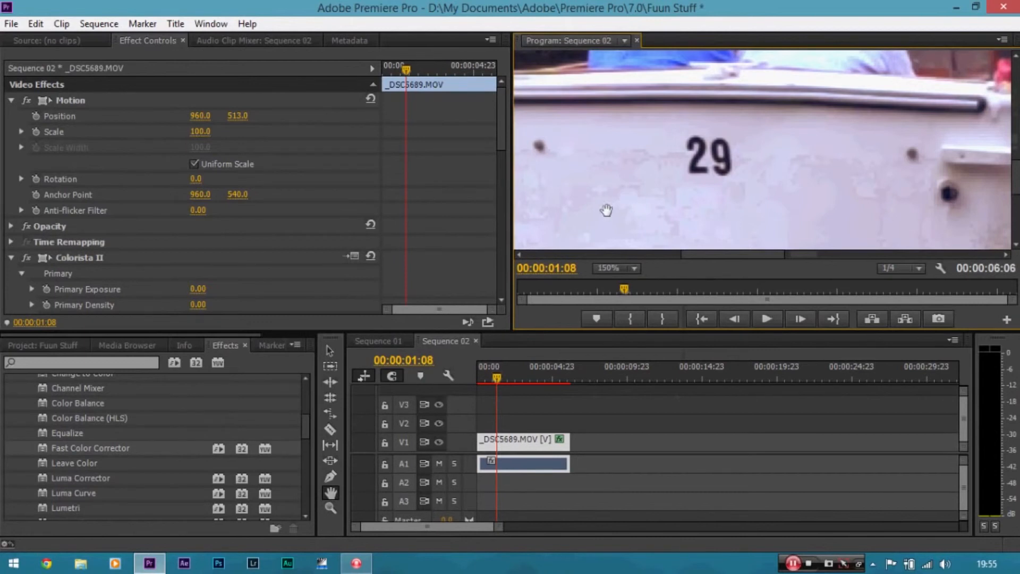
# Find the Sharpen video effect by searching for "shar" and apply it to the clip in Sequence 02.
pyautogui.click(123, 364)
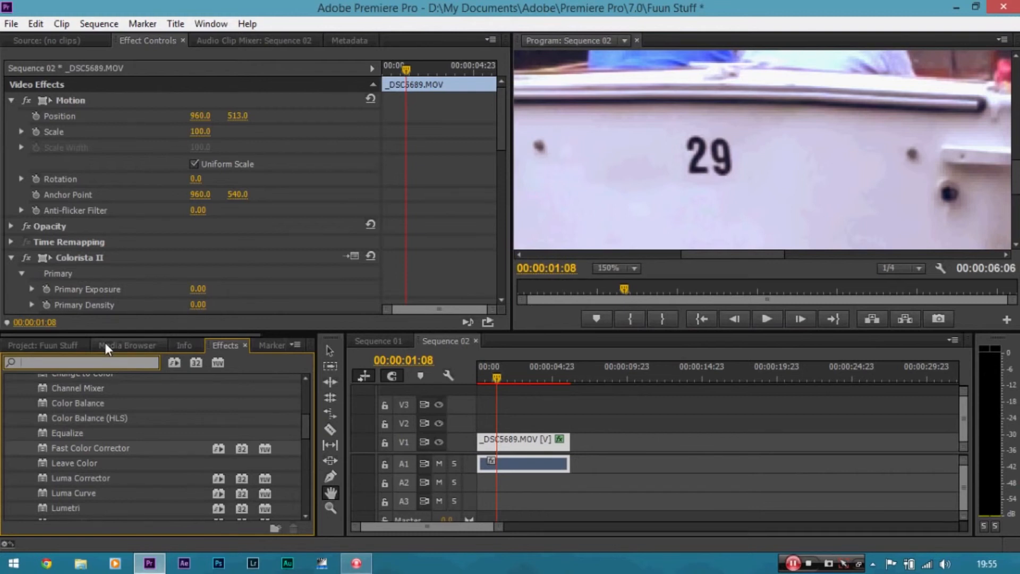
pyautogui.write('s')
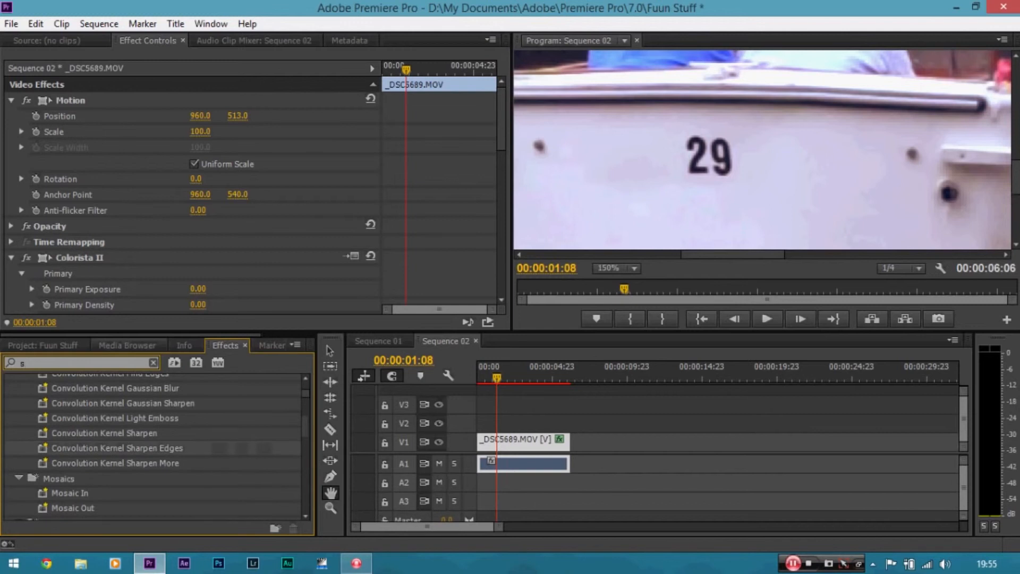
pyautogui.write('har')
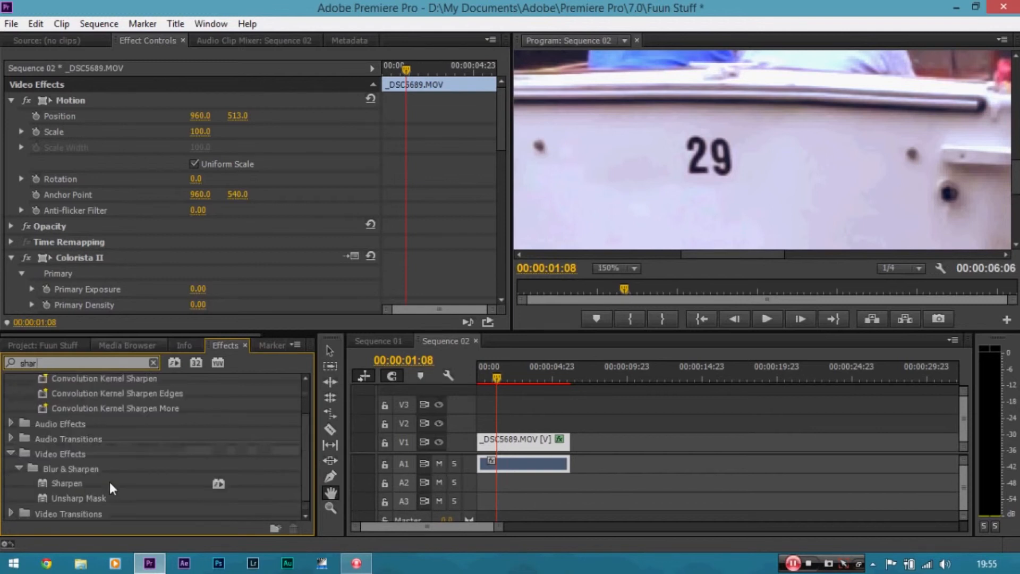
pyautogui.moveTo(74, 483); pyautogui.dragTo(505, 442)
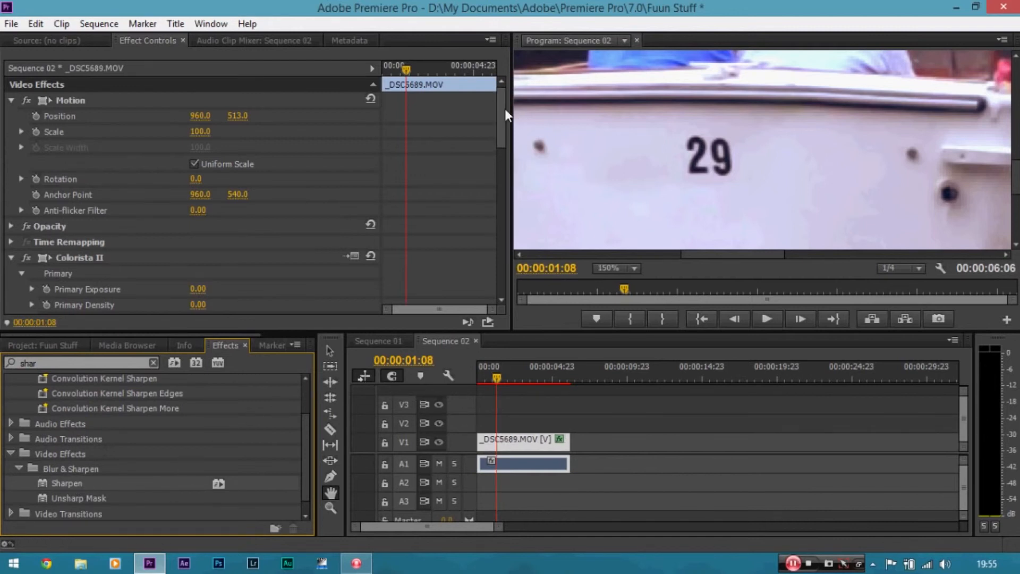
# Set the clip's Sharpen Amount to 20.
pyautogui.moveTo(502, 100); pyautogui.dragTo(492, 282)
pyautogui.click(198, 244)
pyautogui.click(242, 225)
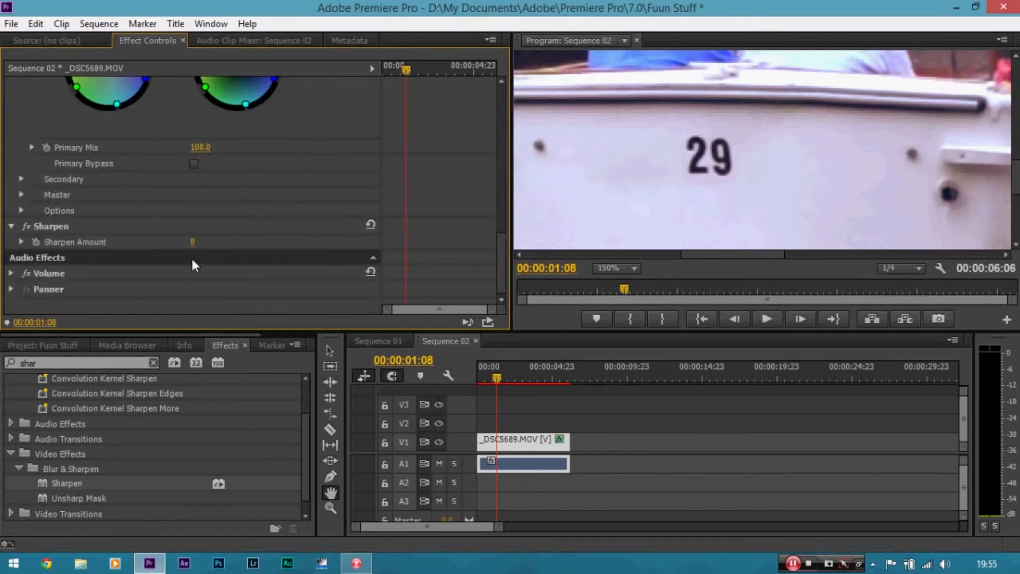
pyautogui.click(192, 242)
pyautogui.write('20')
pyautogui.press('Return')
# Compare the magnified picture with Sharpen off and on, leaving the effect enabled.
pyautogui.click(31, 225)
pyautogui.click(30, 226)
pyautogui.moveTo(501, 256); pyautogui.dragTo(505, 212)
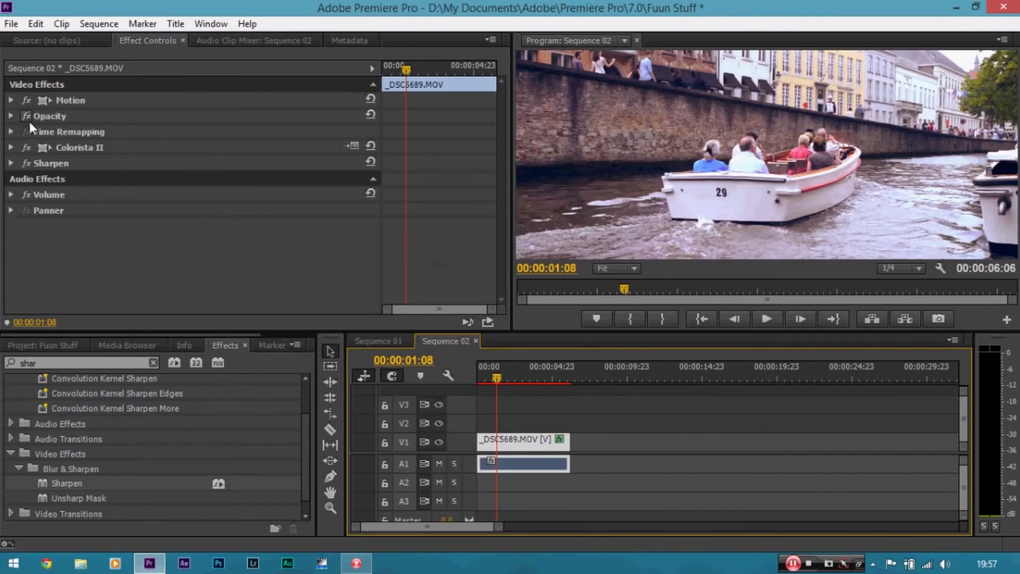
# Compare the boat clip's picture with Colorista II off and on, leaving Colorista II and Sharpen enabled.
pyautogui.click(27, 147)
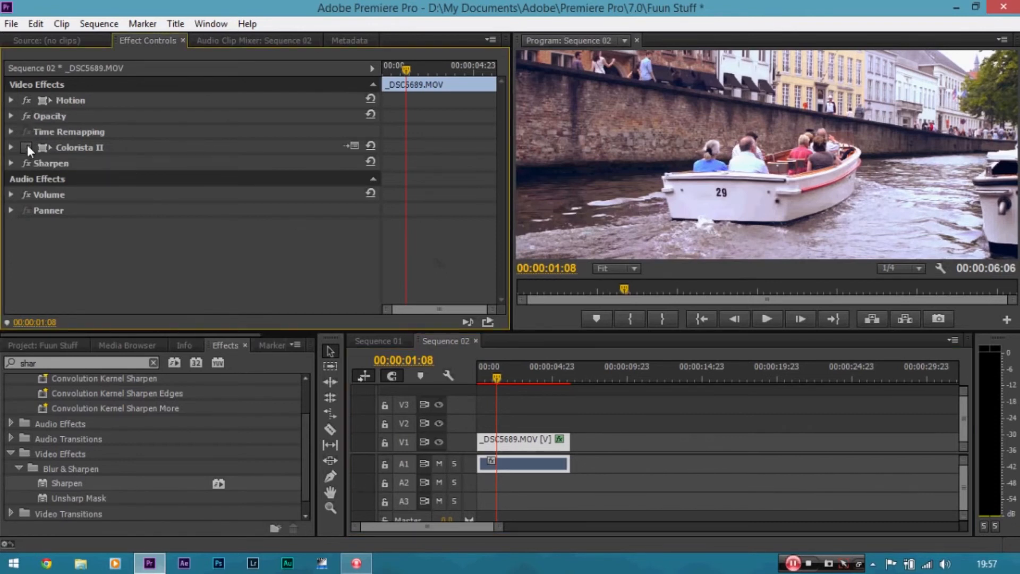
pyautogui.click(27, 146)
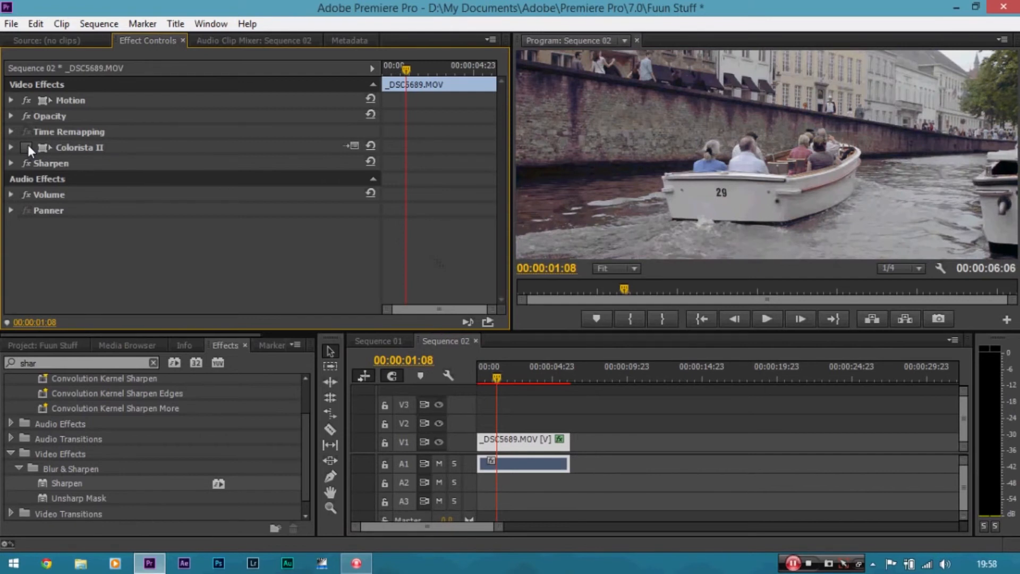
pyautogui.click(27, 146)
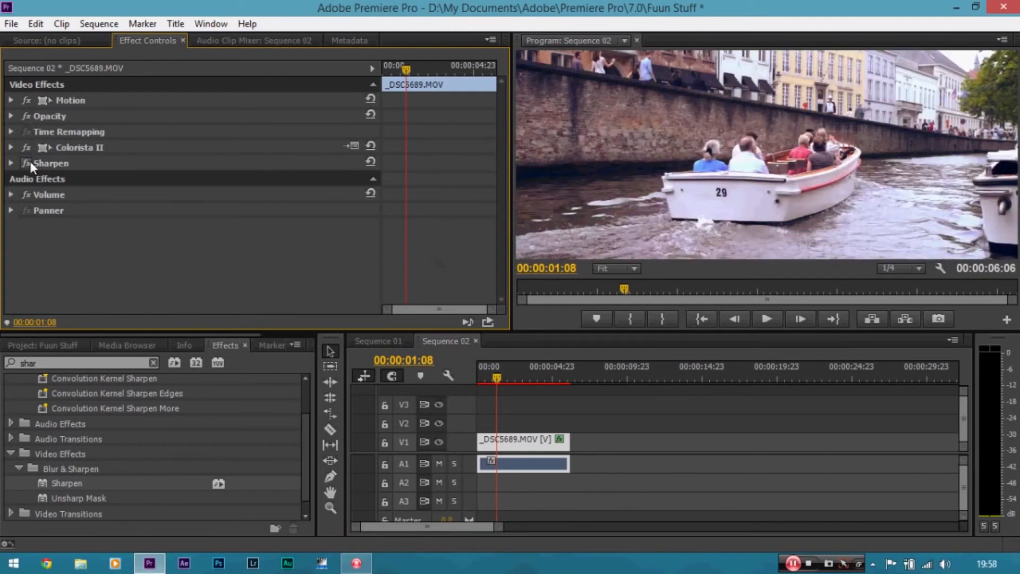
pyautogui.click(26, 163)
# Open the media export settings for Sequence 02.
pyautogui.click(4, 26)
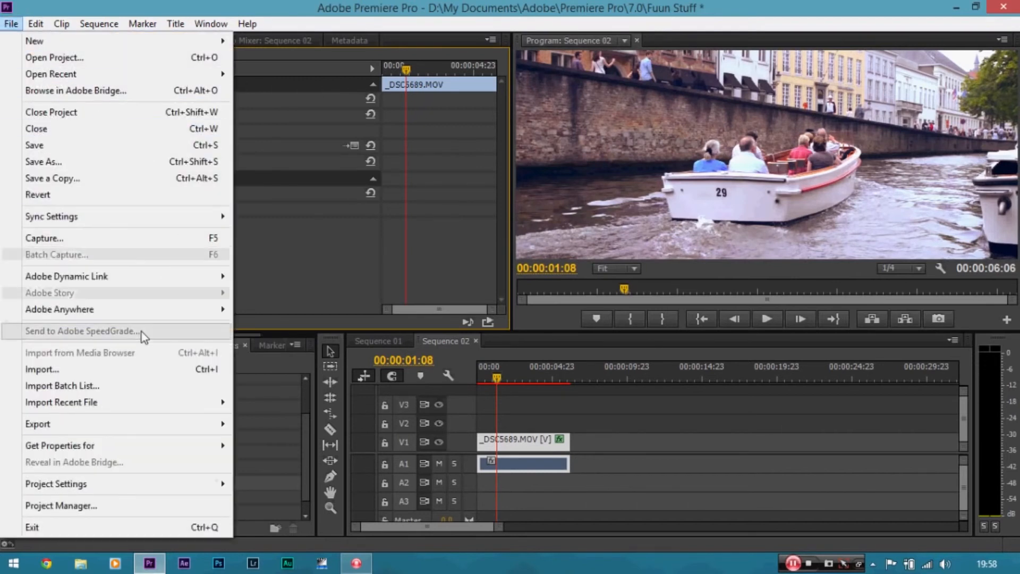
pyautogui.moveTo(110, 427)
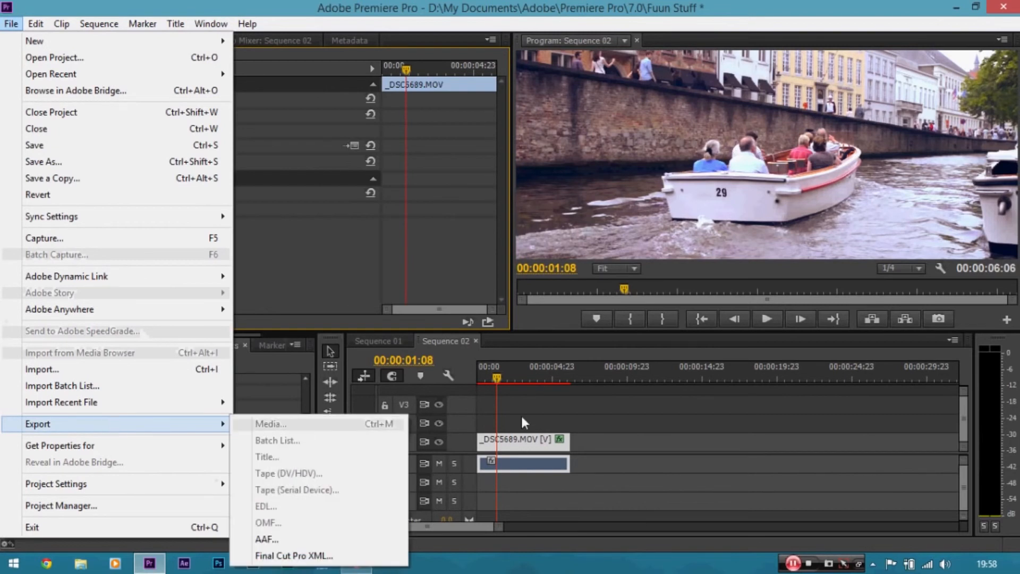
pyautogui.click(512, 449)
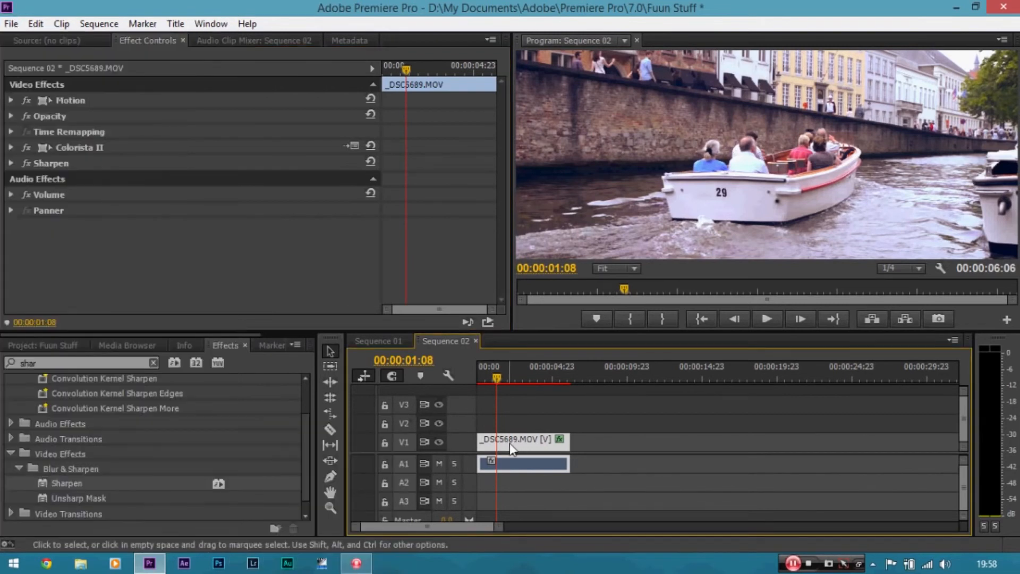
pyautogui.click(11, 24)
pyautogui.moveTo(141, 424)
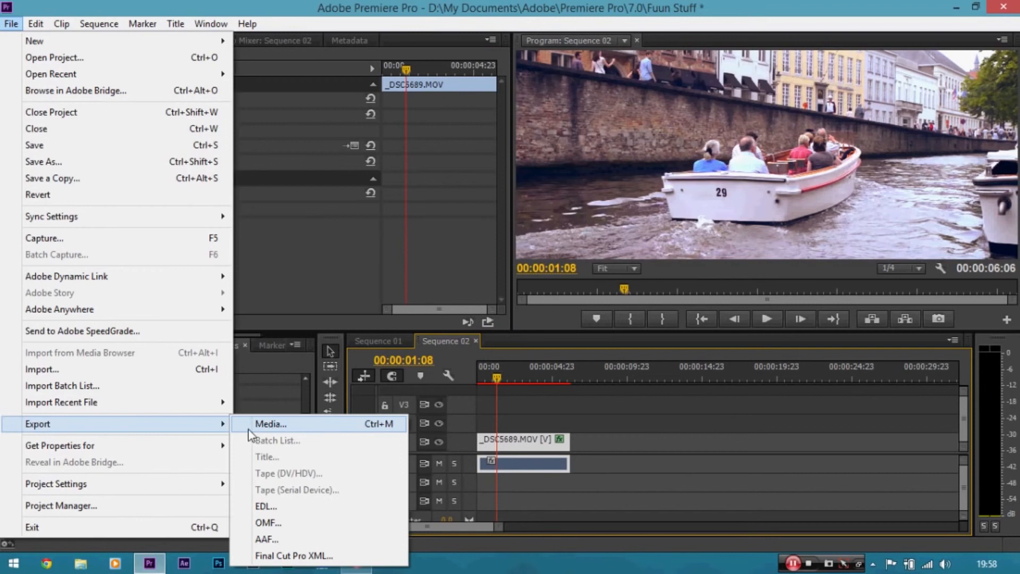
pyautogui.click(253, 425)
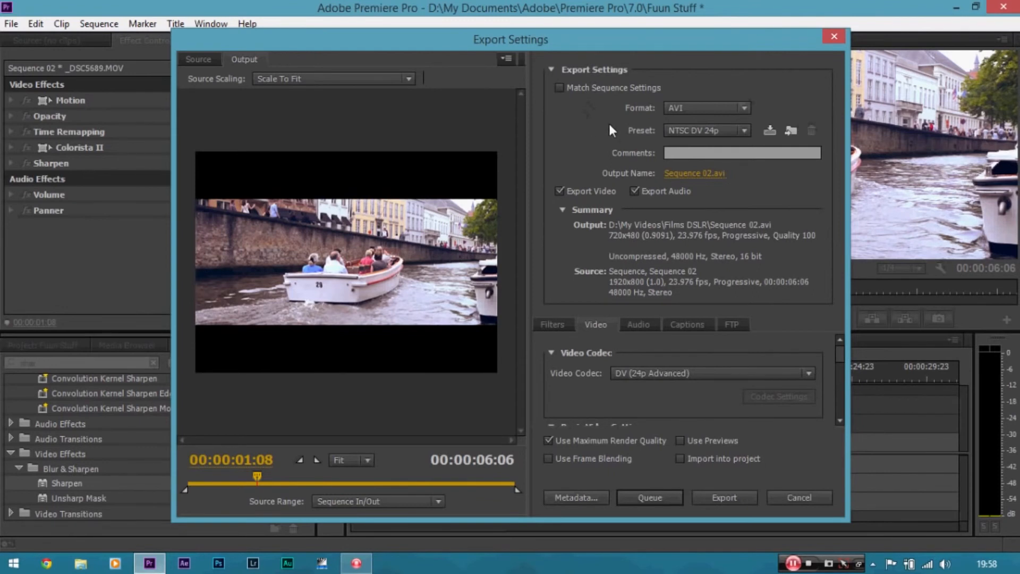
# Set the export format to H.264 and bring the export settings back up for Sequence 02.
pyautogui.click(707, 108)
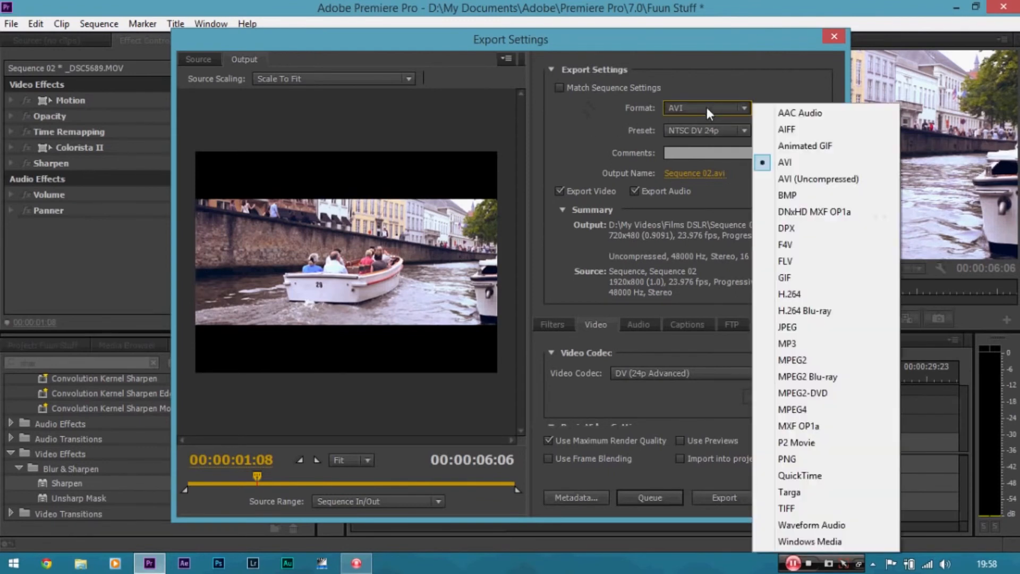
pyautogui.click(840, 294)
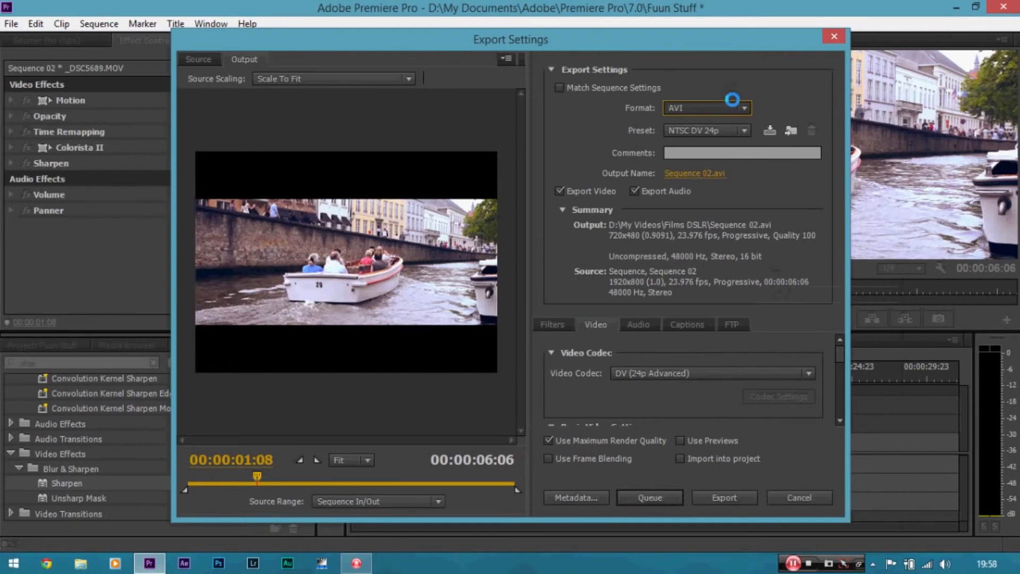
pyautogui.press('Escape')
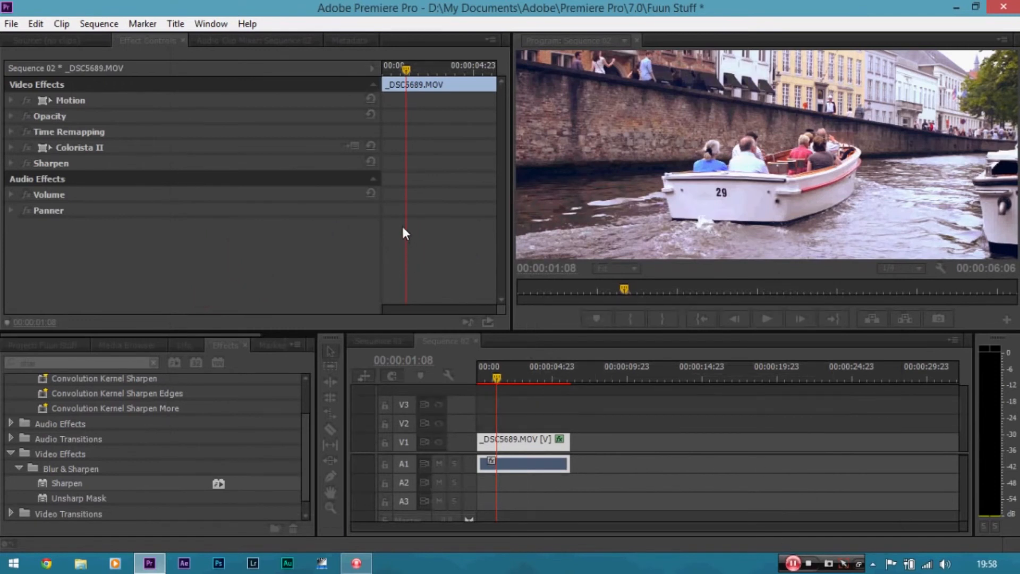
pyautogui.hotkey('ctrl', 'm')
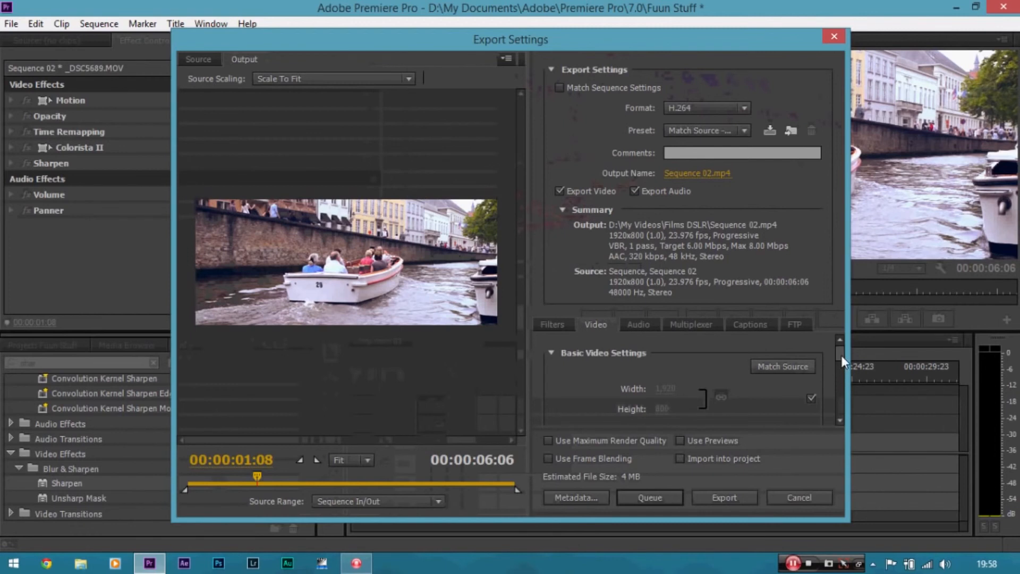
# Keep H.264 as the export format and choose the Match Source - High bitrate preset.
pyautogui.click(722, 108)
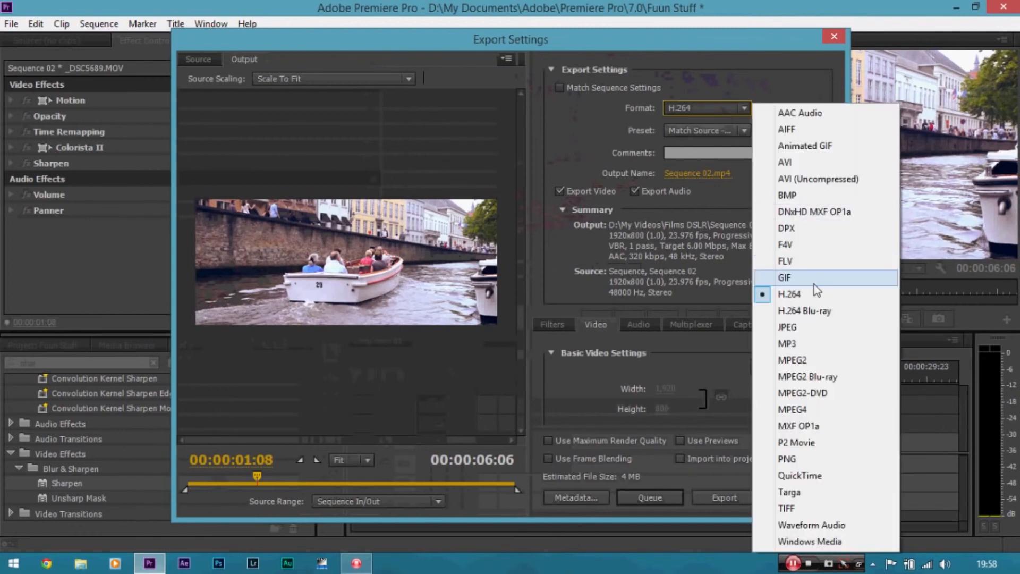
pyautogui.click(713, 127)
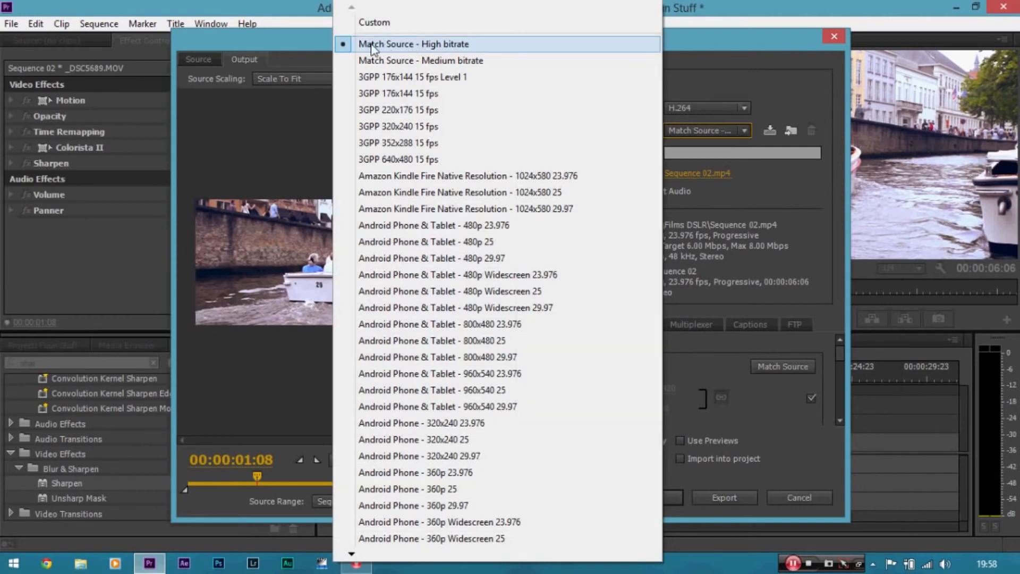
pyautogui.click(432, 47)
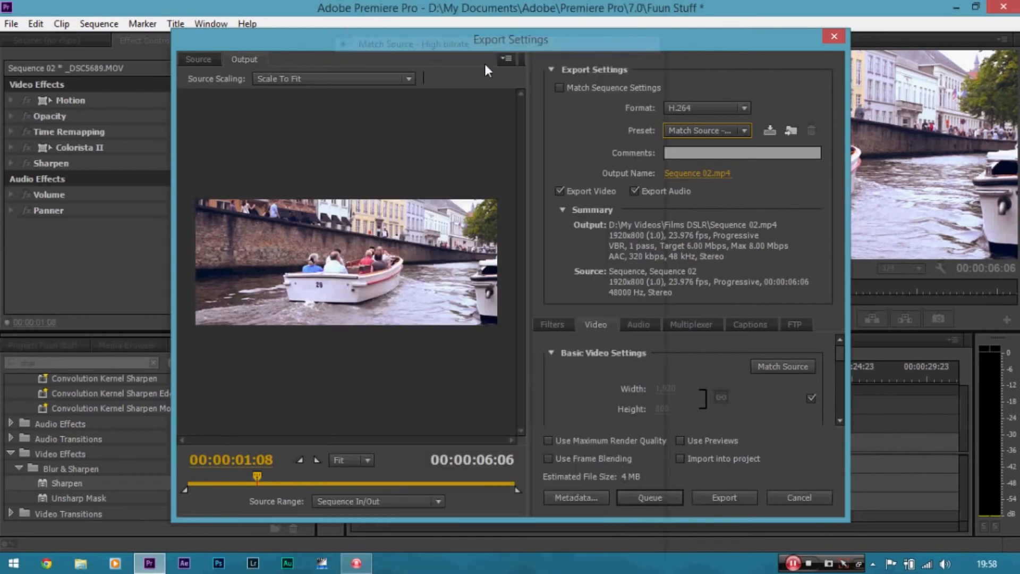
# Set the target bitrate of the H.264 export to 20 Mbps.
pyautogui.moveTo(843, 351)
pyautogui.mouseDown()
pyautogui.moveTo(841, 383)
pyautogui.moveTo(839, 349)
pyautogui.mouseUp()
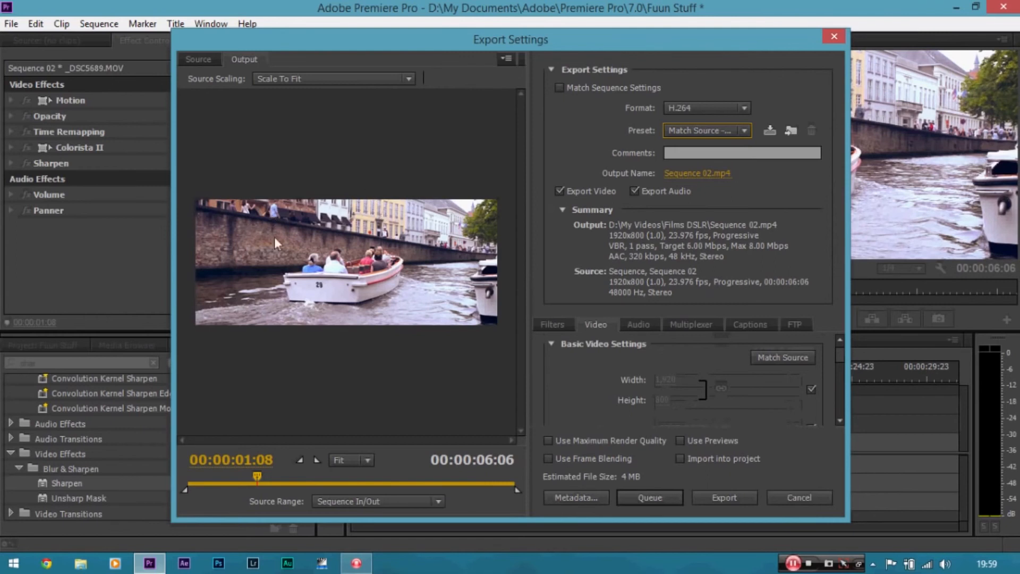
pyautogui.moveTo(844, 356); pyautogui.dragTo(843, 402)
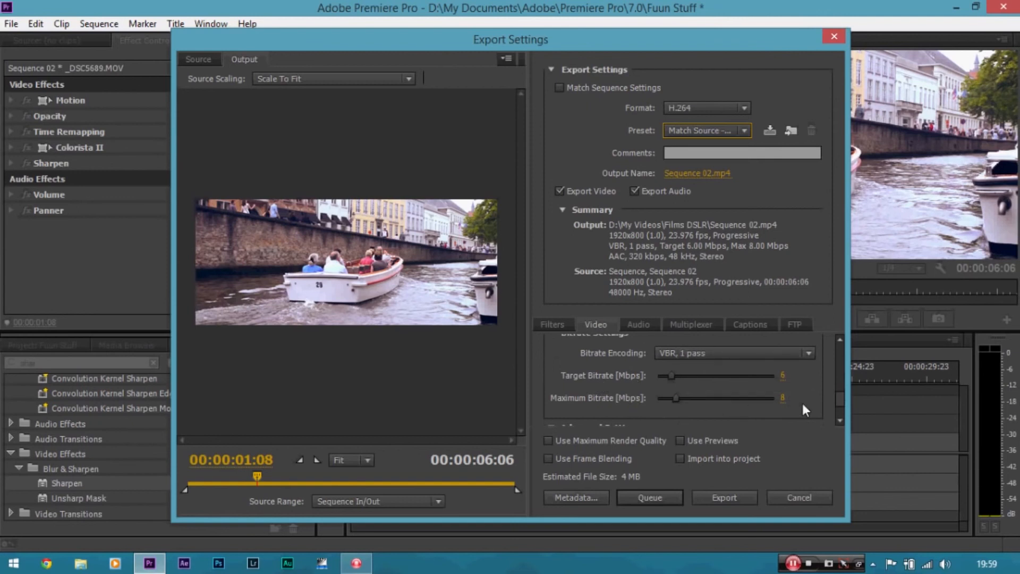
pyautogui.click(783, 378)
pyautogui.write('20')
pyautogui.press('Return')
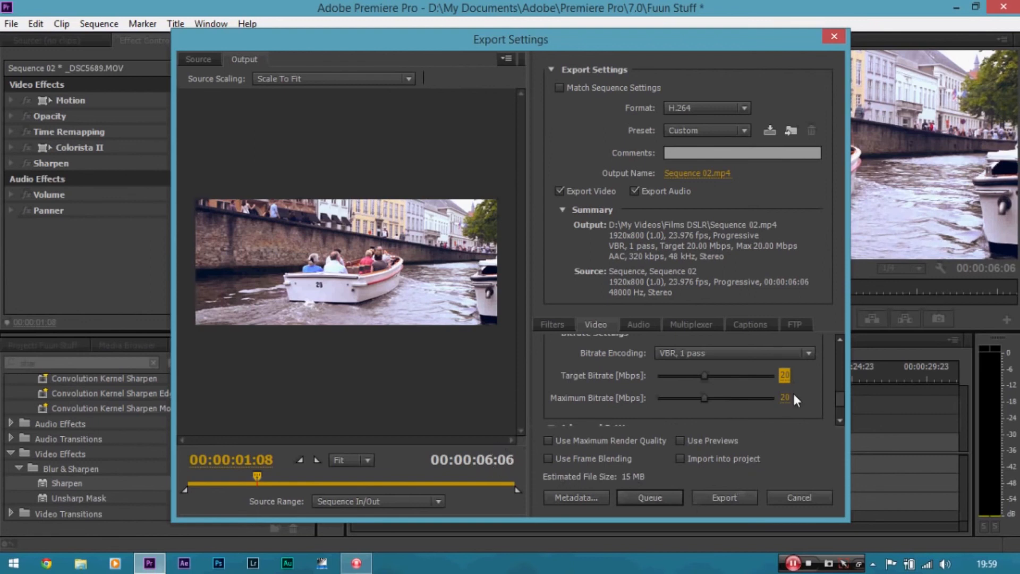
# Set both the target bitrate and the maximum bitrate of the H.264 export to 5 Mbps.
pyautogui.click(784, 374)
pyautogui.write('5')
pyautogui.press('Return')
pyautogui.press('Tab')
pyautogui.write('5')
pyautogui.press('Return')
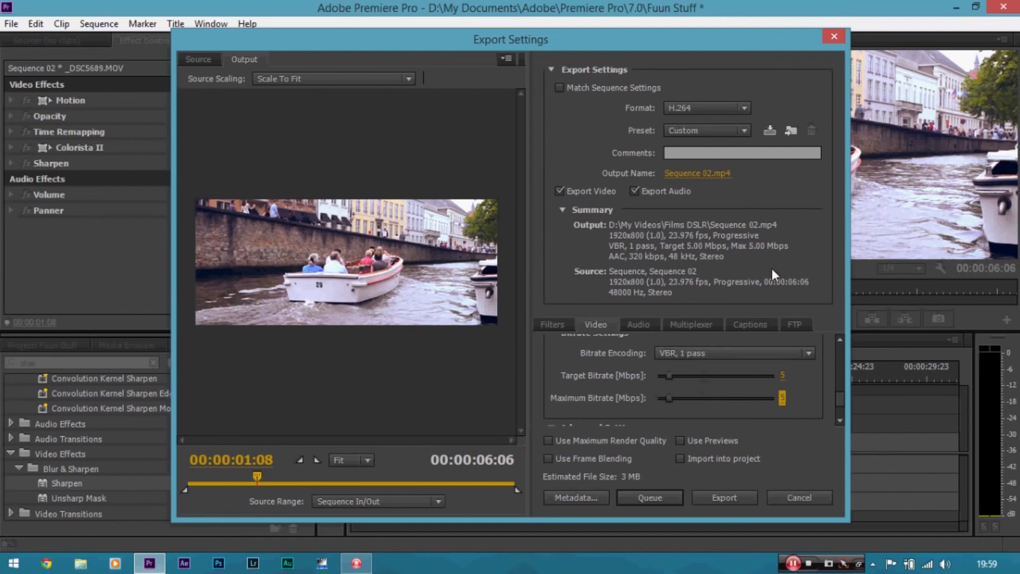